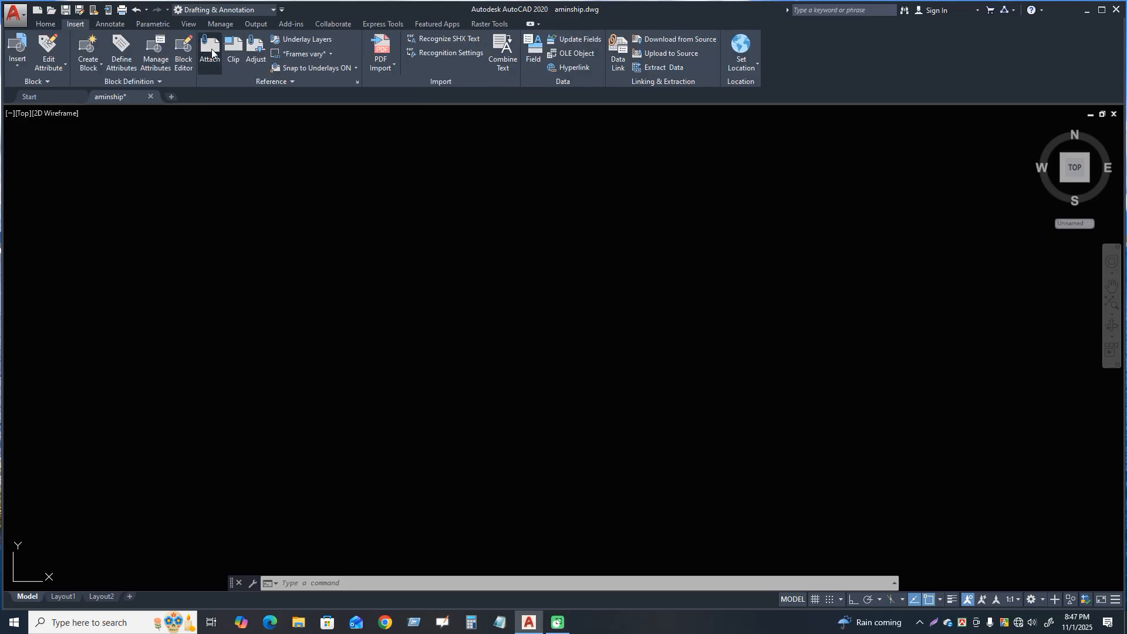
- Attach the map image 103 to the drawing with a fixed scale factor of 3960
{"action": "left_click", "coordinate": [212, 53]}
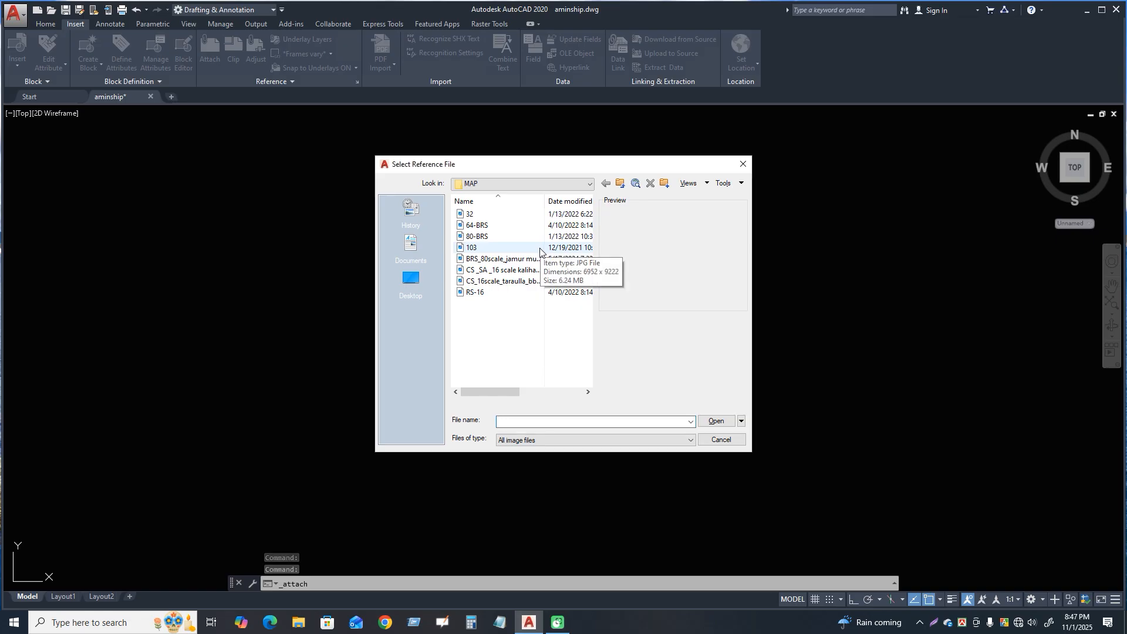
{"action": "left_click", "coordinate": [493, 247]}
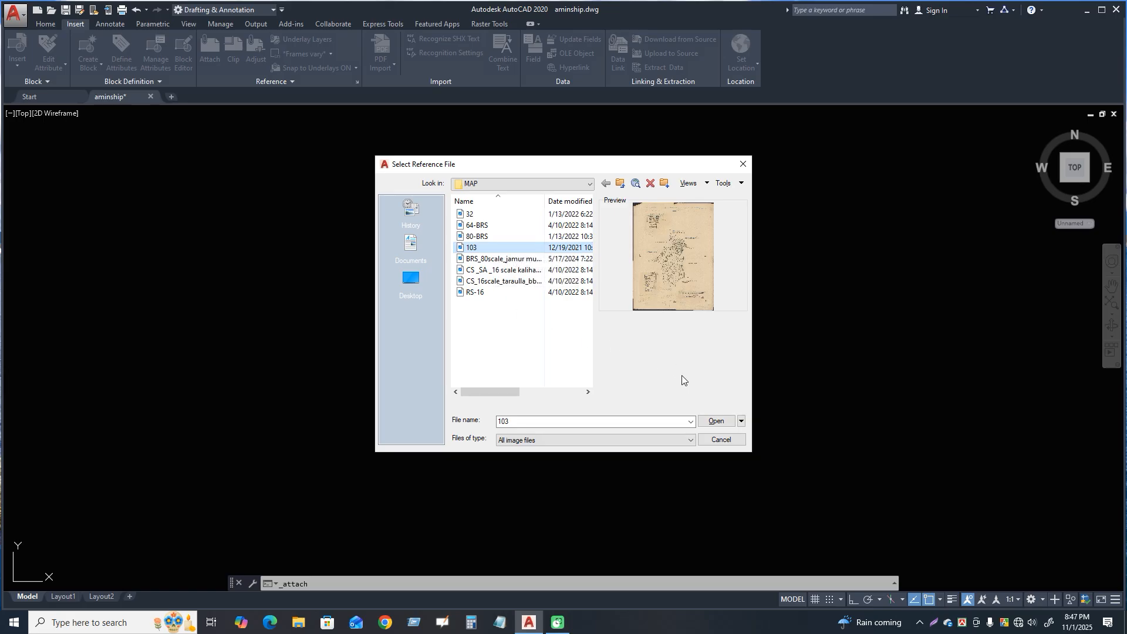
{"action": "left_click", "coordinate": [718, 421]}
{"action": "left_click", "coordinate": [586, 339]}
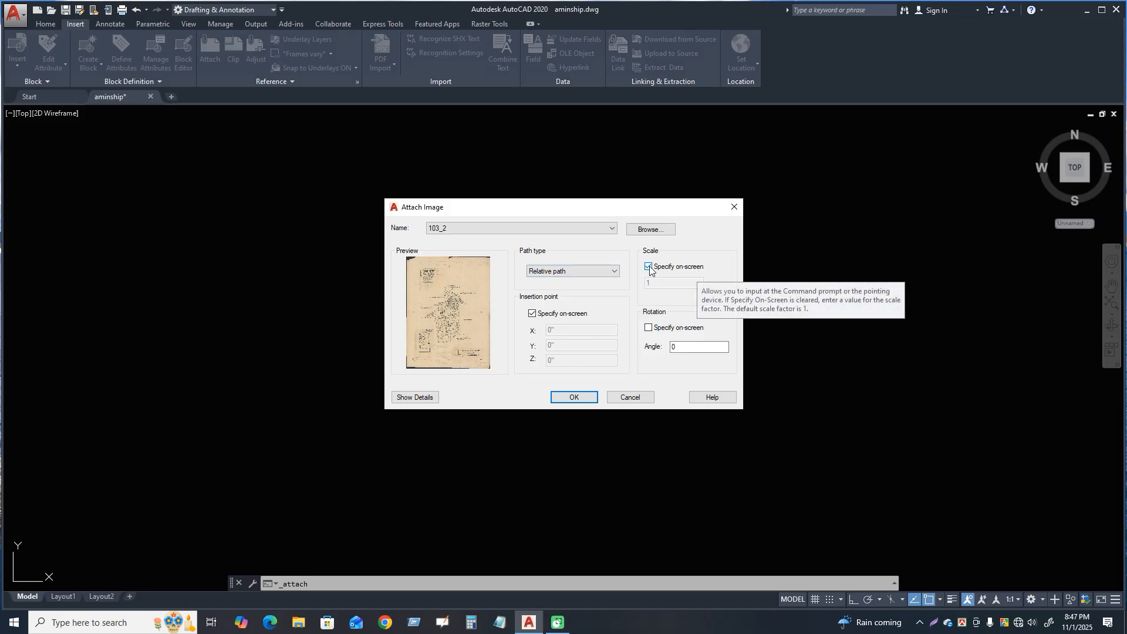
{"action": "left_click", "coordinate": [649, 267]}
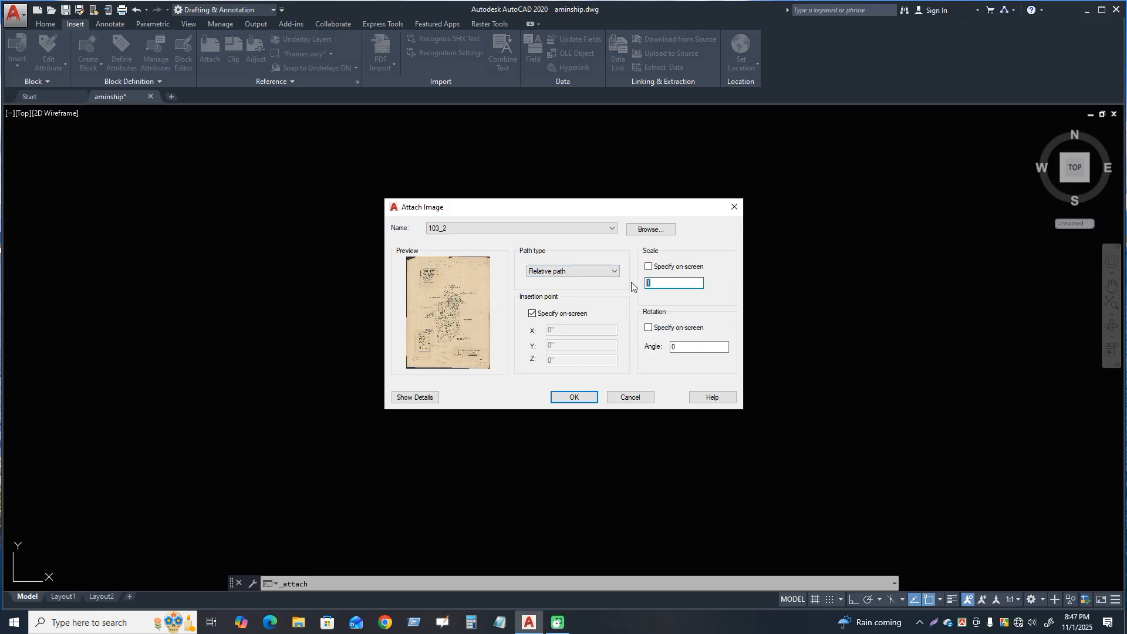
{"action": "type", "text": "3960"}
{"action": "key", "text": "Return"}
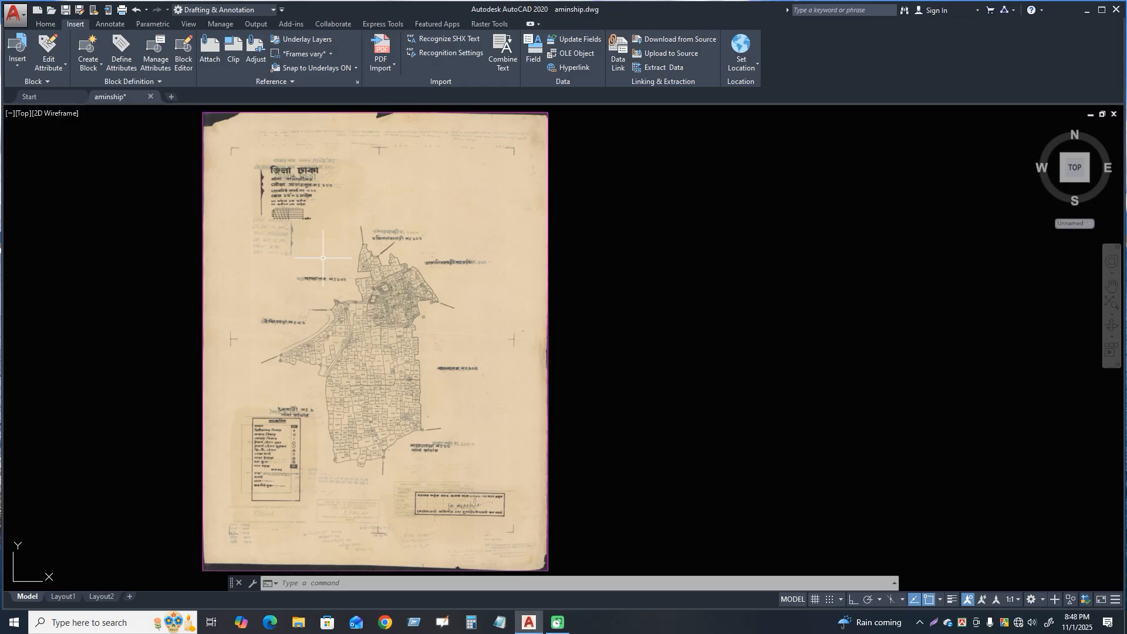
- Add an aligned dimension below the scale bar of map 103, spanning its bottom edge from end to end
{"action": "scroll", "coordinate": [279, 188], "scroll_direction": "up", "scroll_amount": 5}
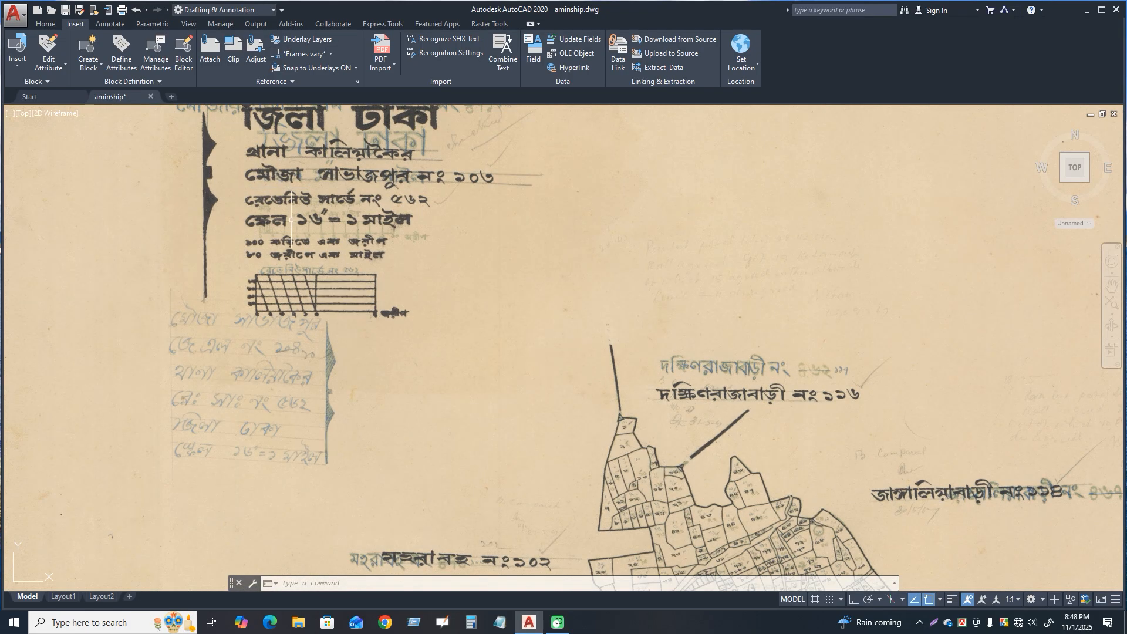
{"action": "scroll", "coordinate": [290, 216], "scroll_direction": "up", "scroll_amount": 2}
{"action": "scroll", "coordinate": [343, 377], "scroll_direction": "up", "scroll_amount": 2}
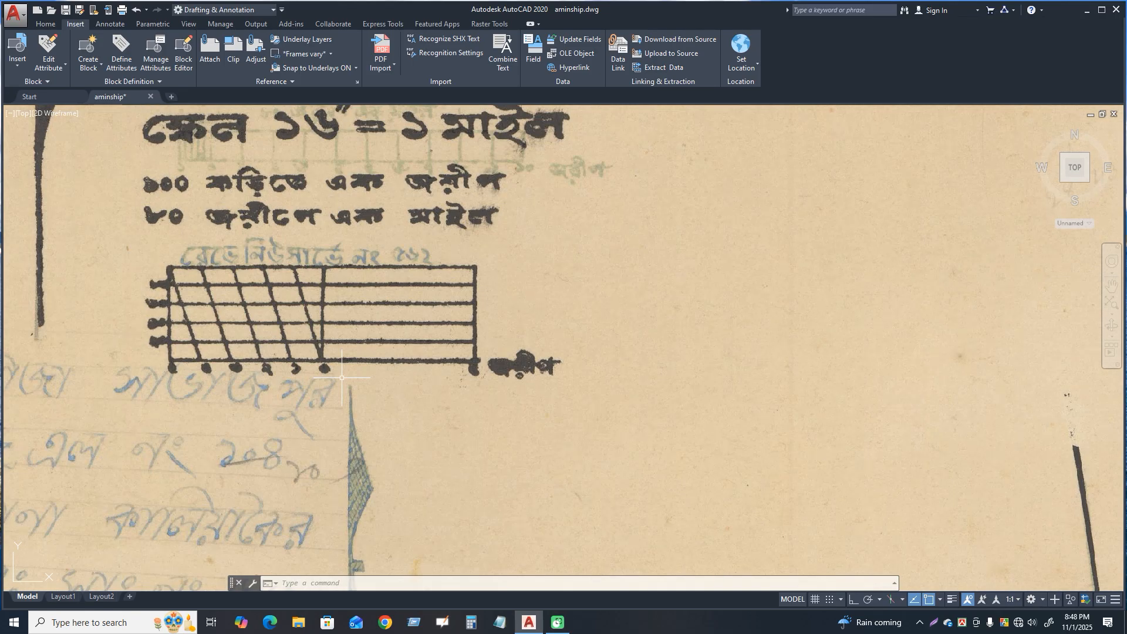
{"action": "scroll", "coordinate": [325, 405], "scroll_direction": "up", "scroll_amount": 2}
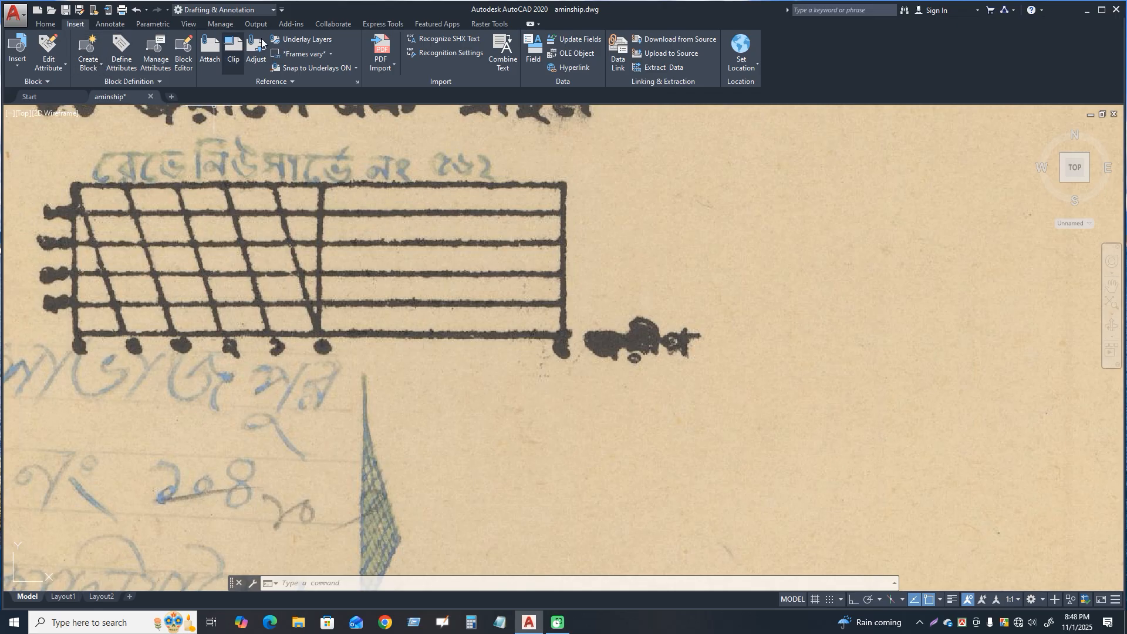
{"action": "left_click", "coordinate": [45, 24]}
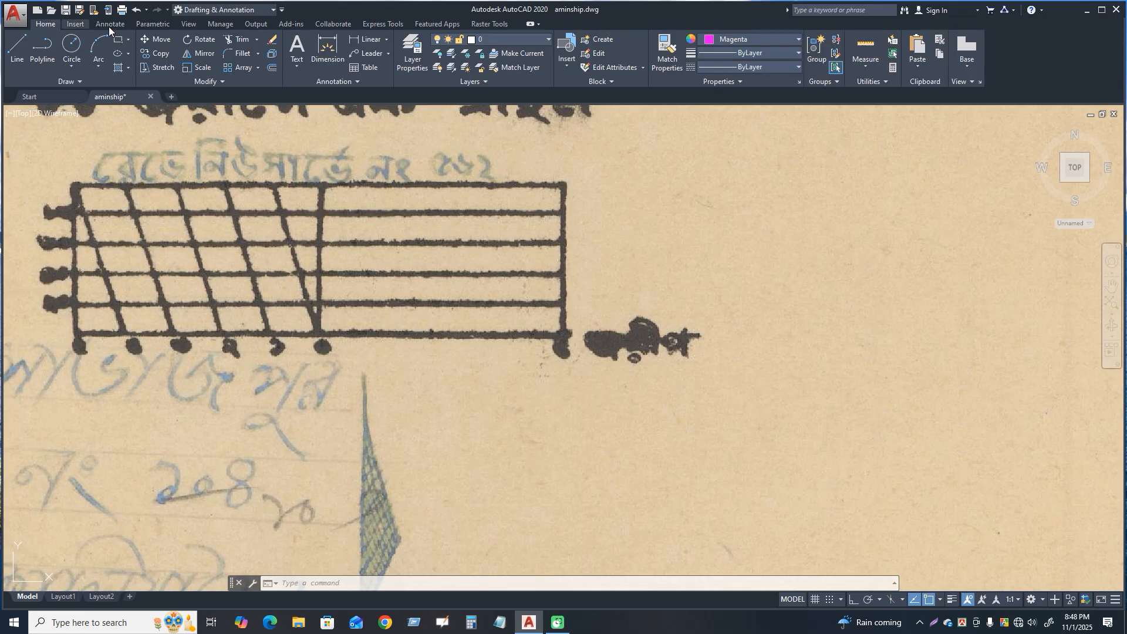
{"action": "left_click", "coordinate": [387, 39]}
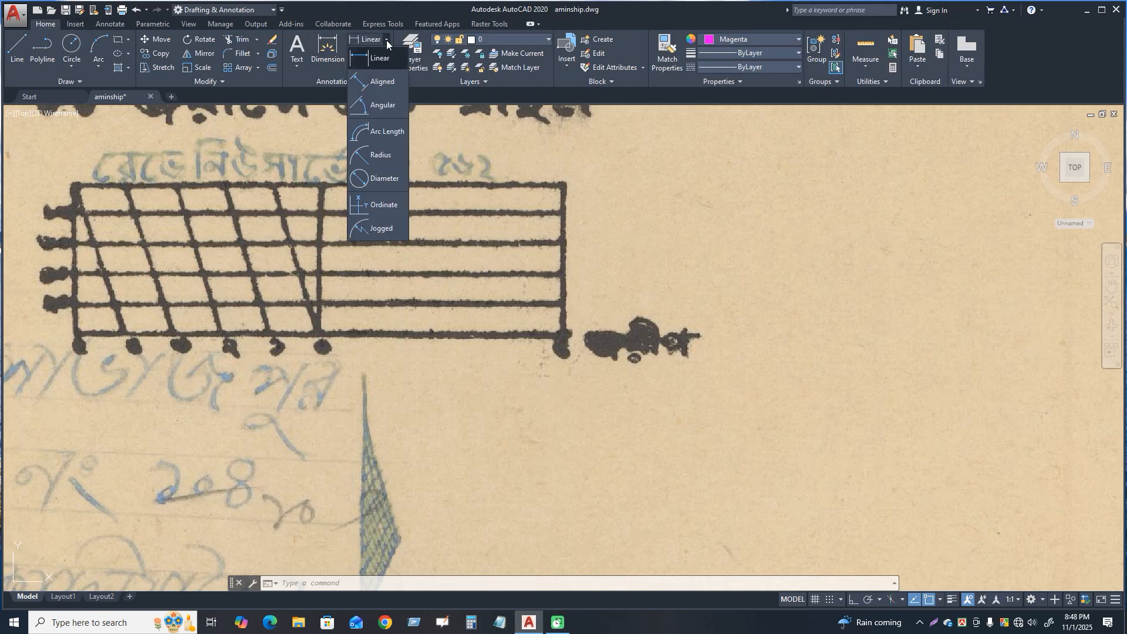
{"action": "left_click", "coordinate": [389, 86]}
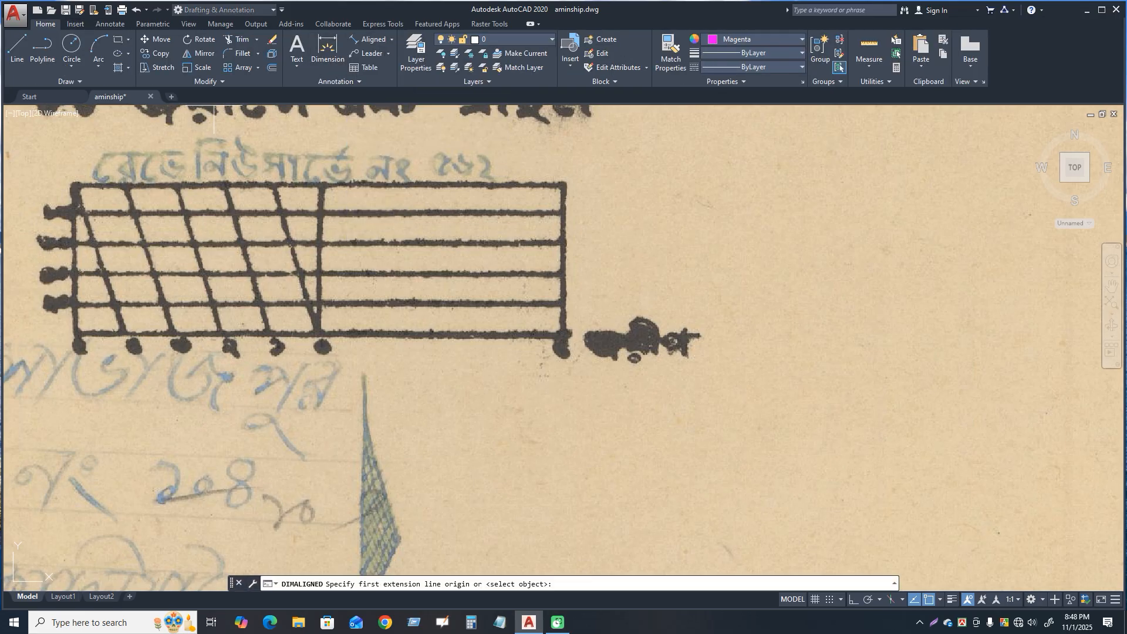
{"action": "left_click", "coordinate": [77, 334]}
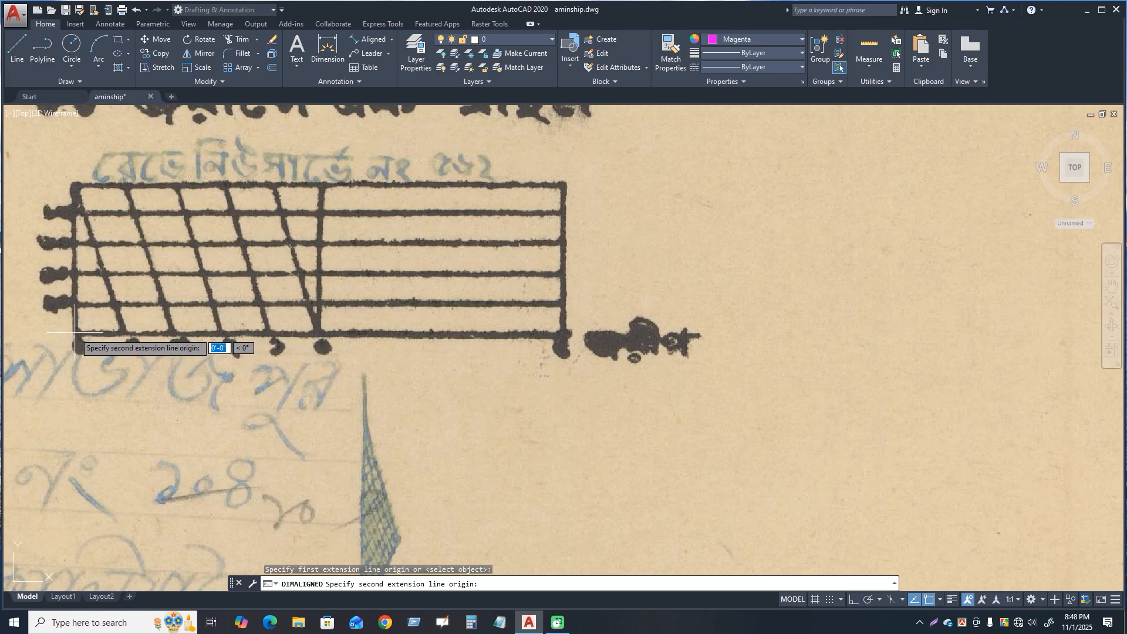
{"action": "left_click", "coordinate": [563, 336]}
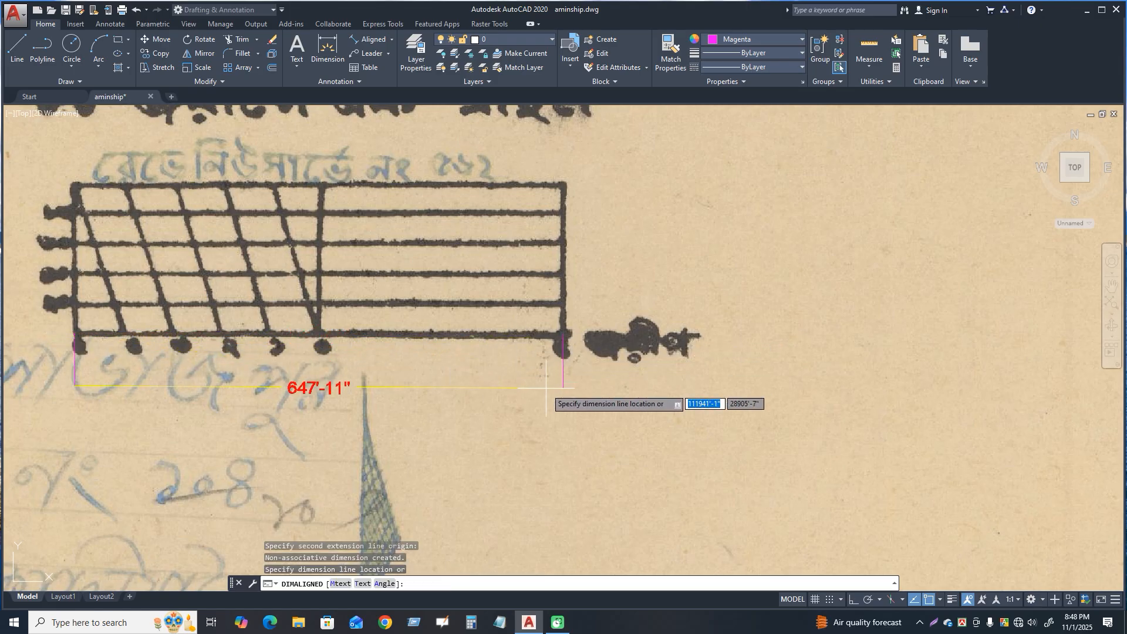
{"action": "left_click", "coordinate": [540, 392]}
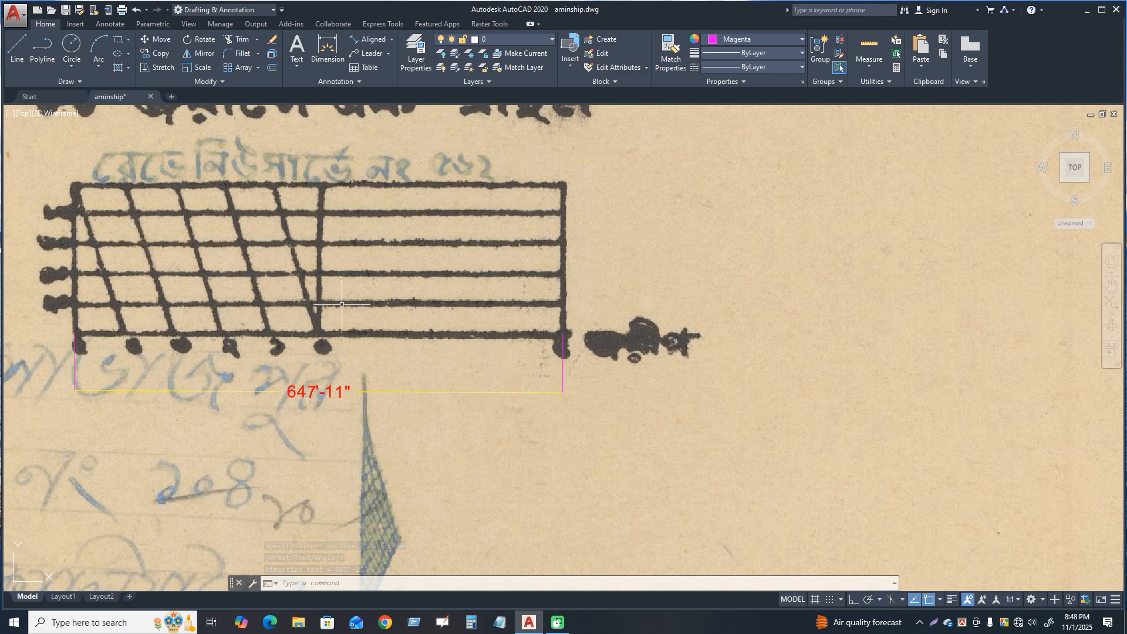
- Attach the map image 32 with a scale factor of 1980, placing it in the empty space beside map 103
{"action": "scroll", "coordinate": [338, 286], "scroll_direction": "down", "scroll_amount": 7}
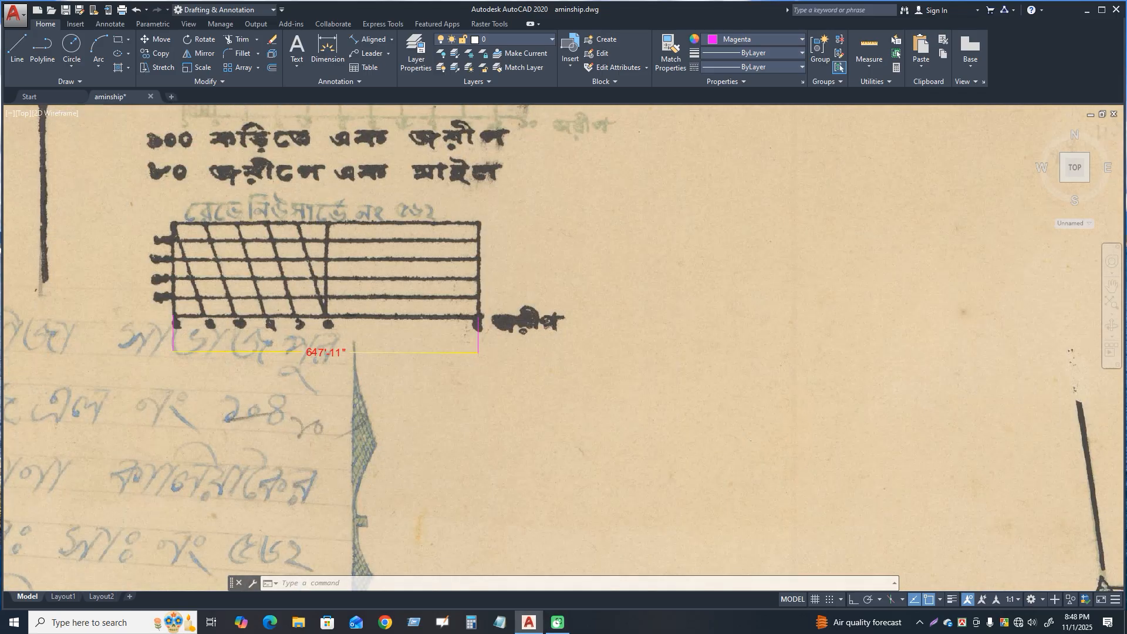
{"action": "scroll", "coordinate": [610, 415], "scroll_direction": "up", "scroll_amount": 1}
{"action": "scroll", "coordinate": [674, 297], "scroll_direction": "down", "scroll_amount": 2}
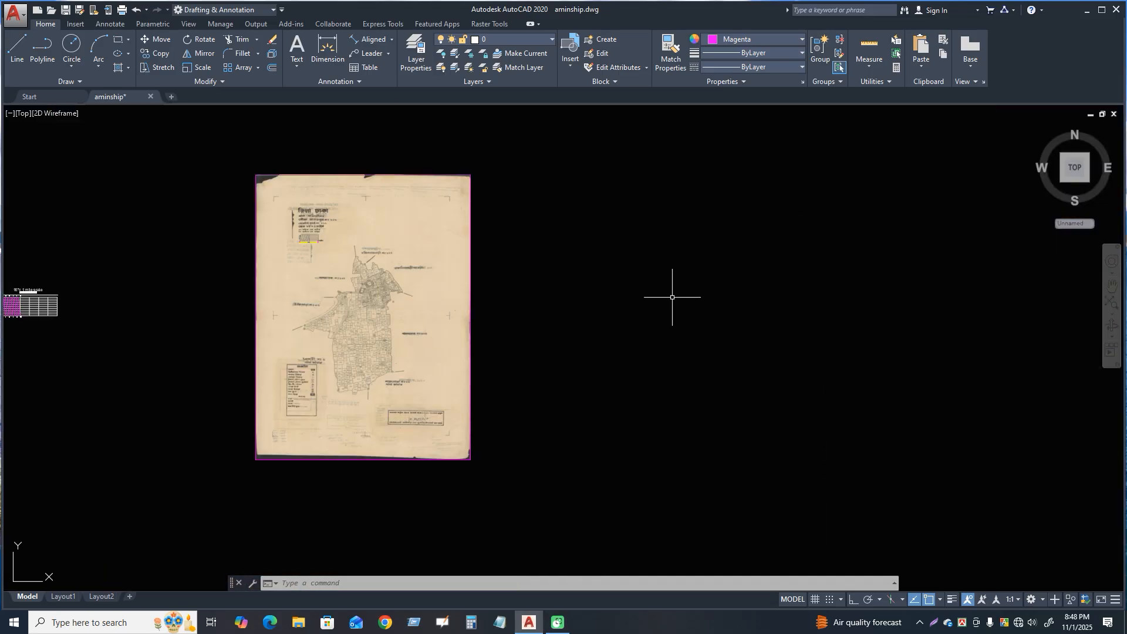
{"action": "scroll", "coordinate": [611, 297], "scroll_direction": "up", "scroll_amount": 2}
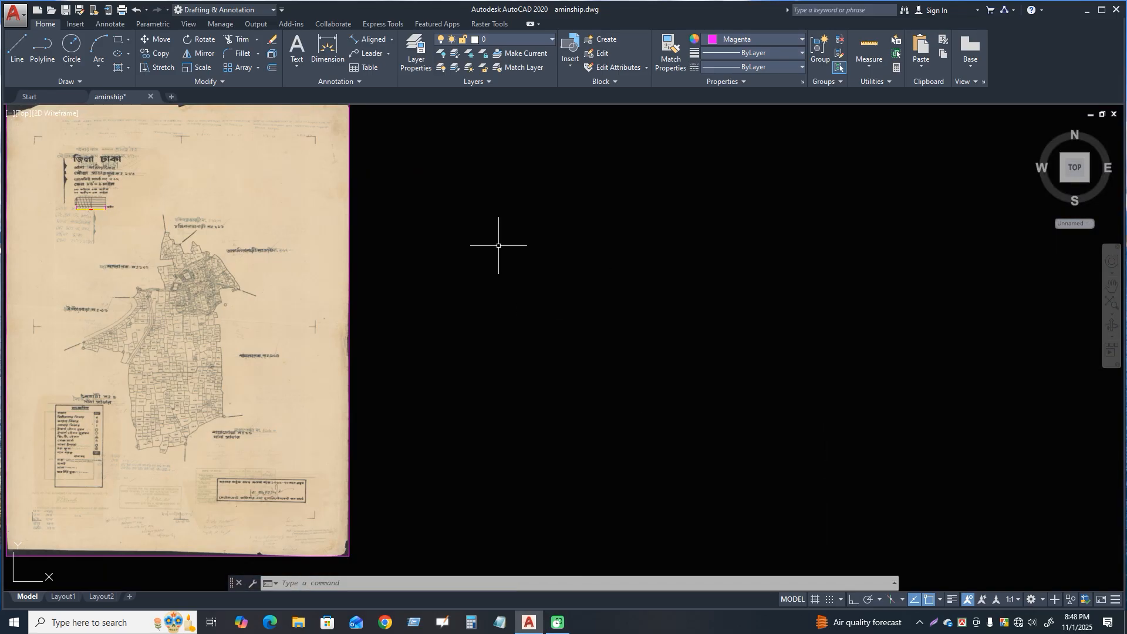
{"action": "left_click", "coordinate": [76, 24]}
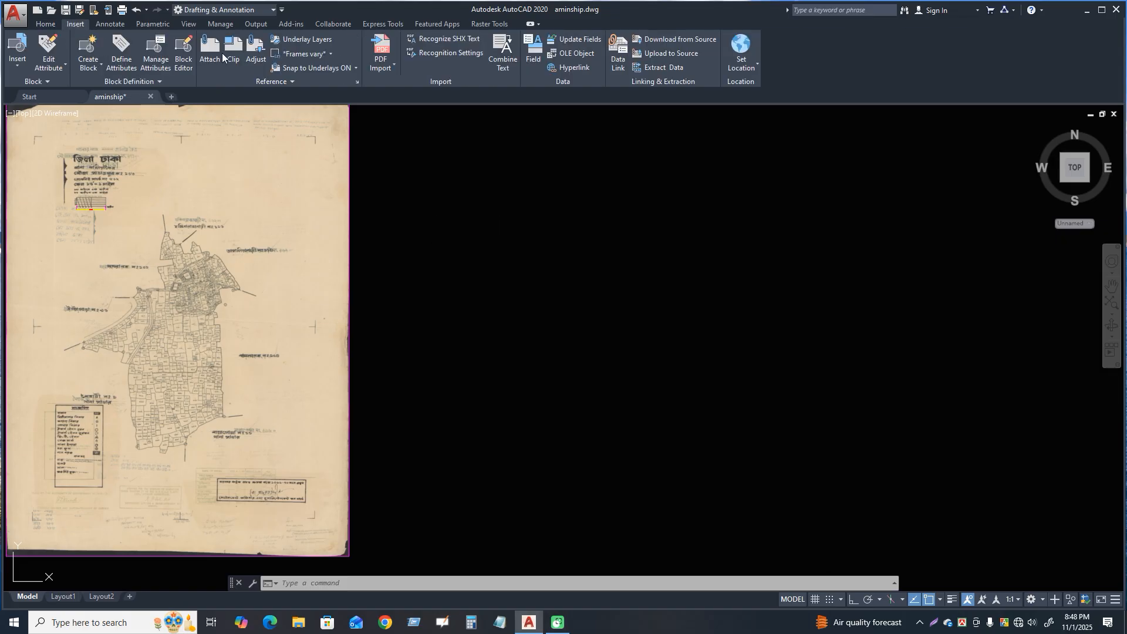
{"action": "left_click", "coordinate": [211, 50]}
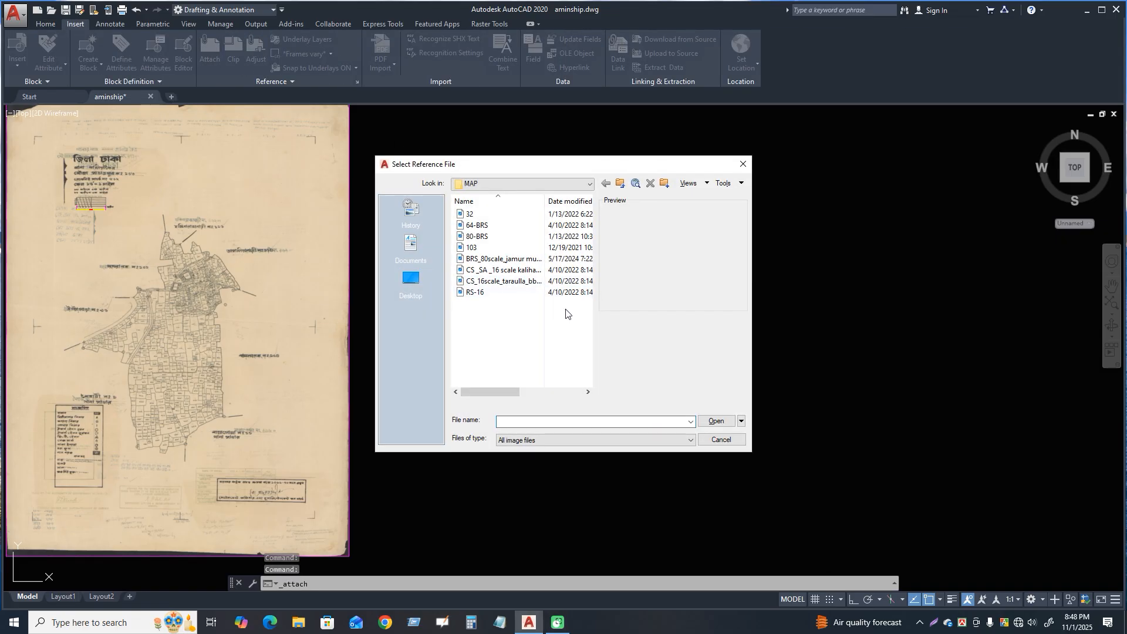
{"action": "left_click", "coordinate": [482, 216]}
{"action": "left_click", "coordinate": [714, 420]}
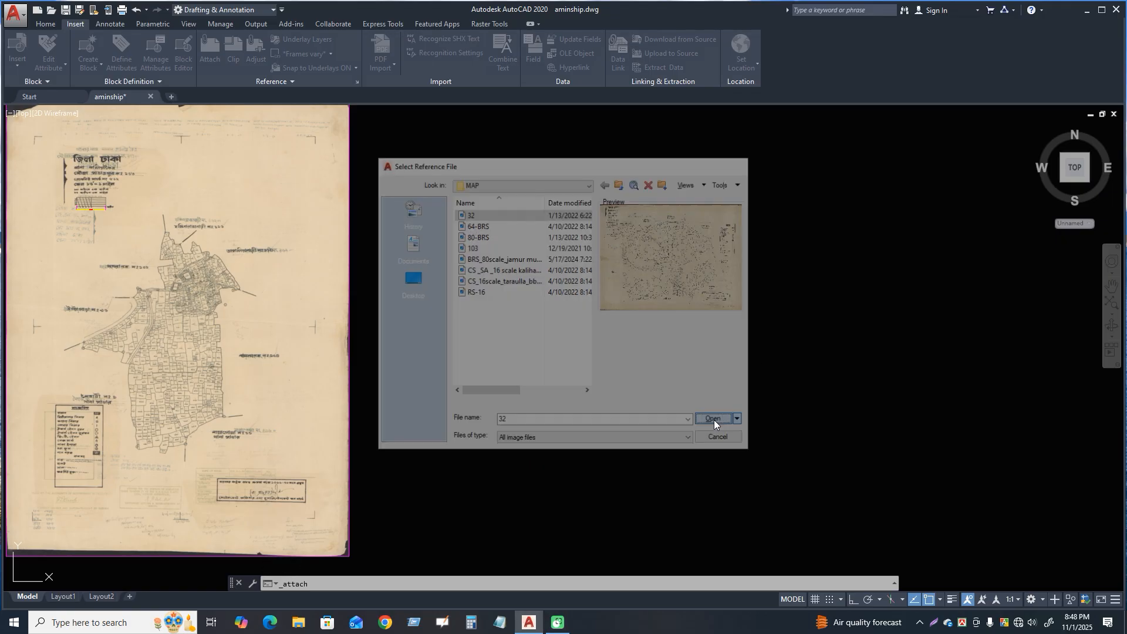
{"action": "double_click", "coordinate": [653, 283]}
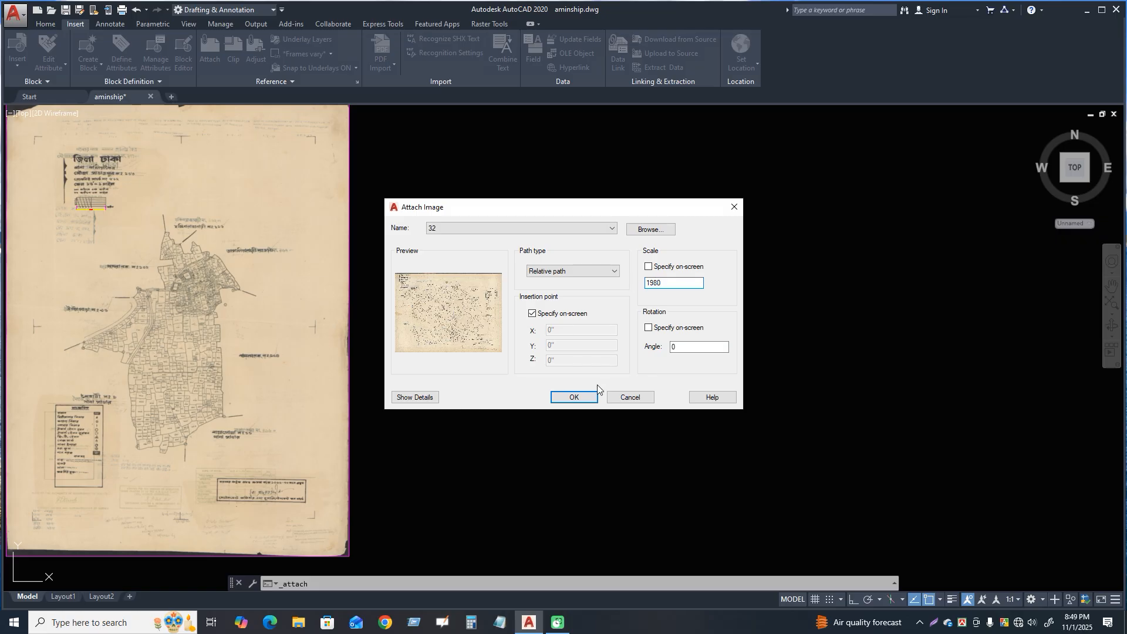
{"action": "left_click", "coordinate": [574, 397]}
{"action": "left_click", "coordinate": [473, 359]}
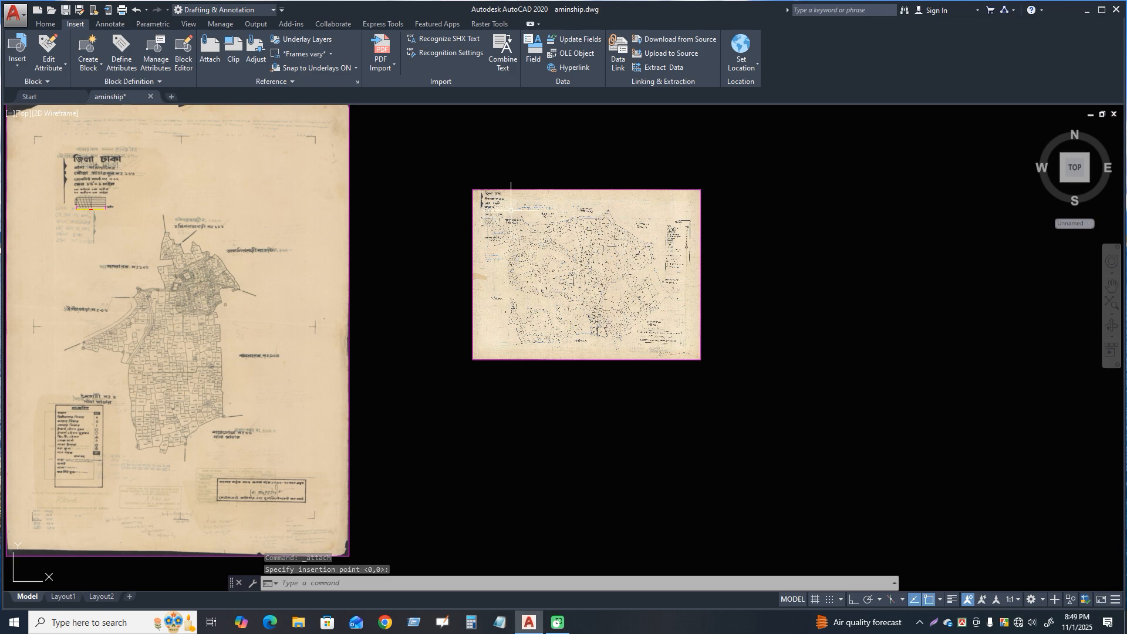
- Add an aligned dimension below the scale bar of map 32, spanning its bottom edge from end to end
{"action": "scroll", "coordinate": [530, 205], "scroll_direction": "up", "scroll_amount": 8}
{"action": "scroll", "coordinate": [475, 276], "scroll_direction": "down", "scroll_amount": 3}
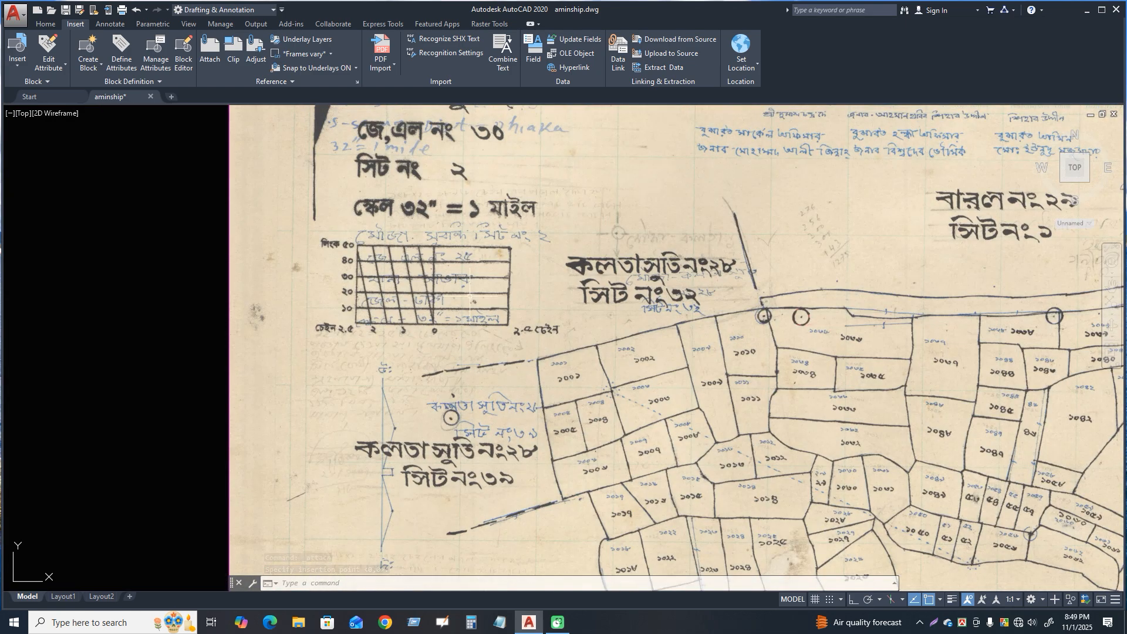
{"action": "scroll", "coordinate": [540, 275], "scroll_direction": "up", "scroll_amount": 3}
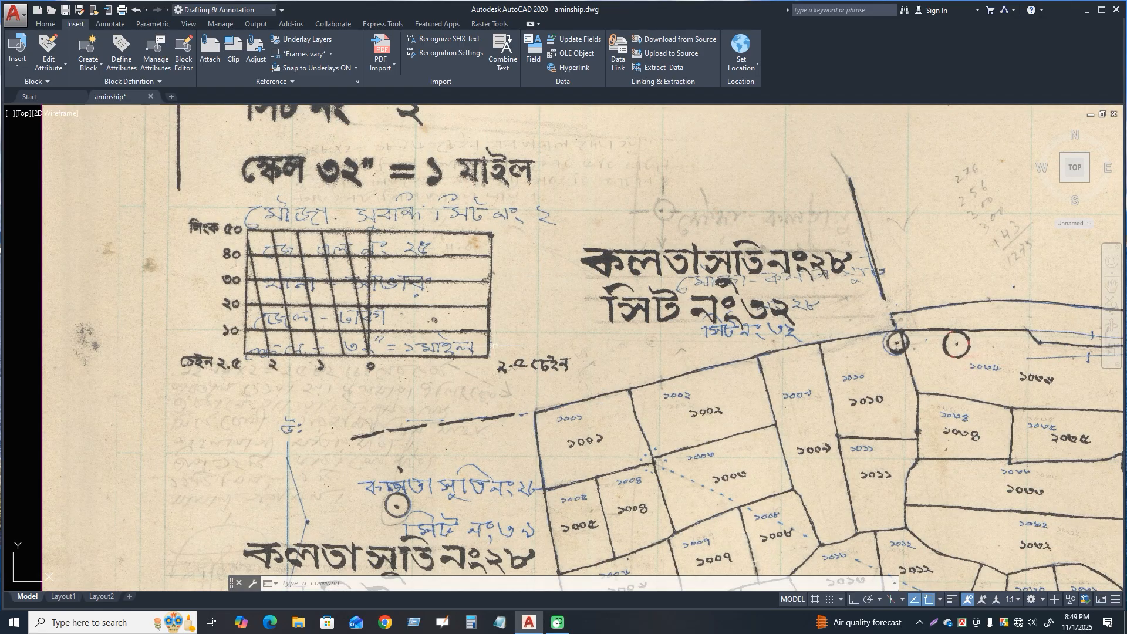
{"action": "scroll", "coordinate": [375, 388], "scroll_direction": "up", "scroll_amount": 2}
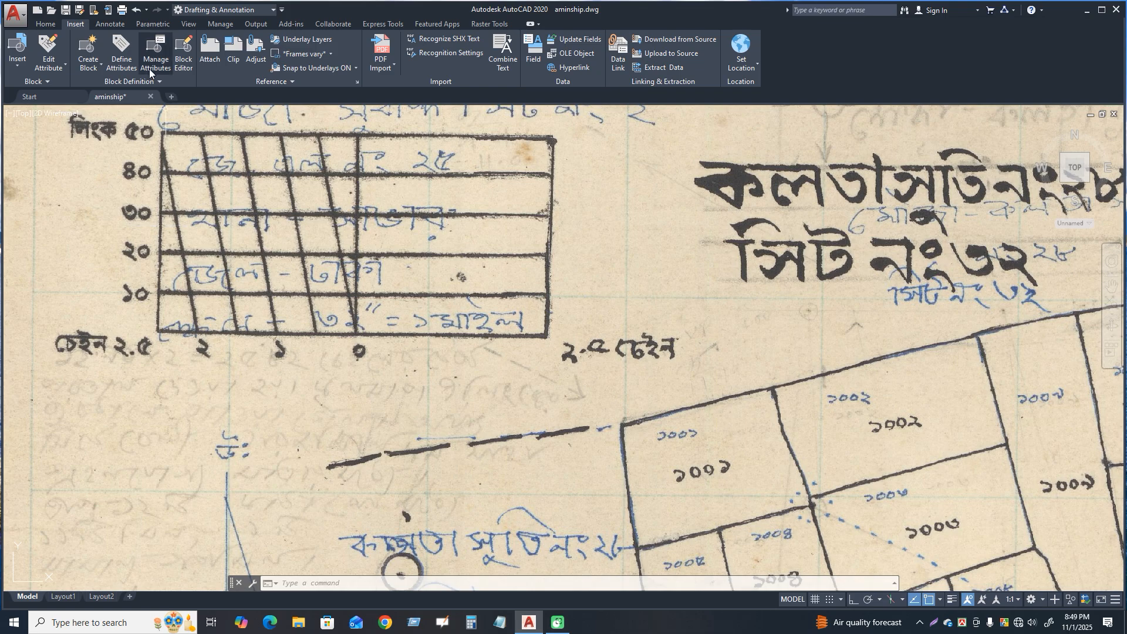
{"action": "left_click", "coordinate": [49, 26]}
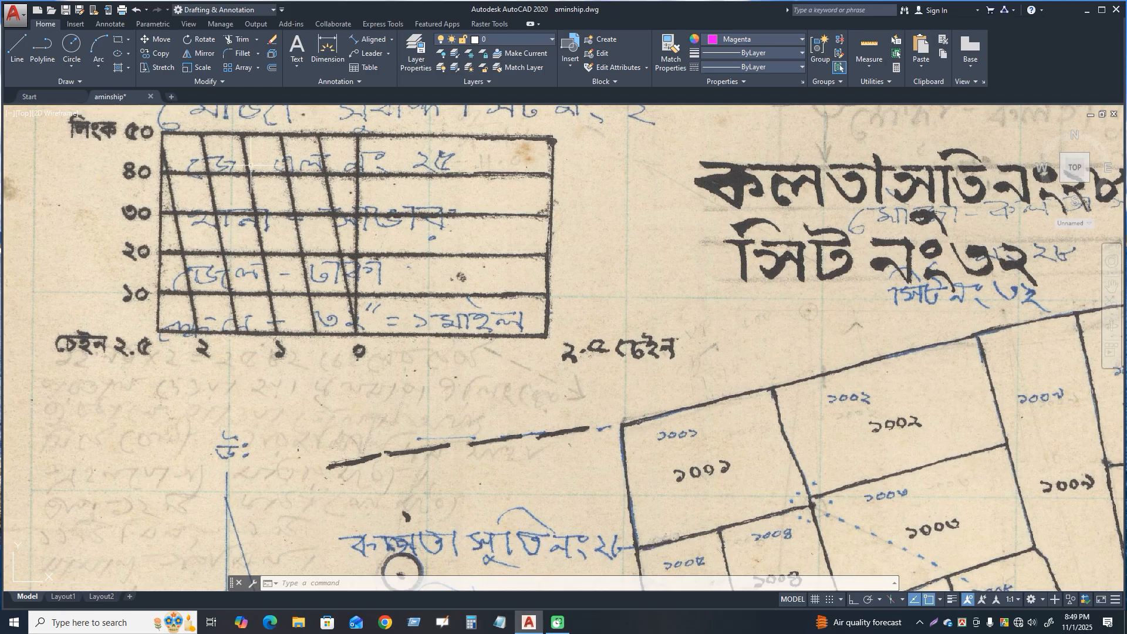
{"action": "left_click", "coordinate": [375, 41]}
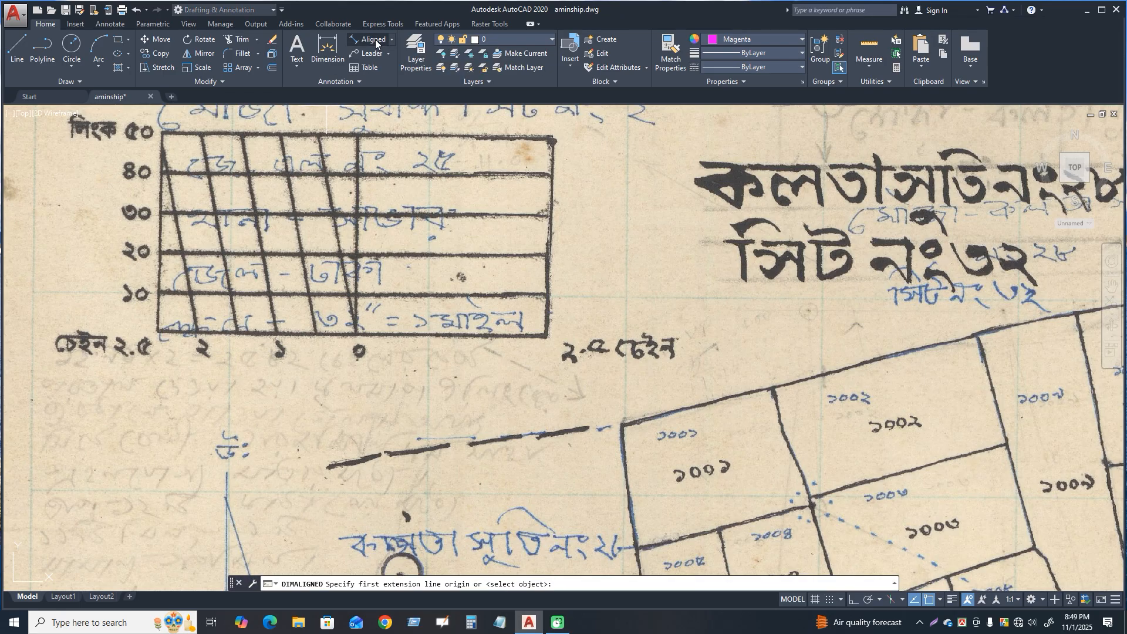
{"action": "left_click", "coordinate": [157, 332]}
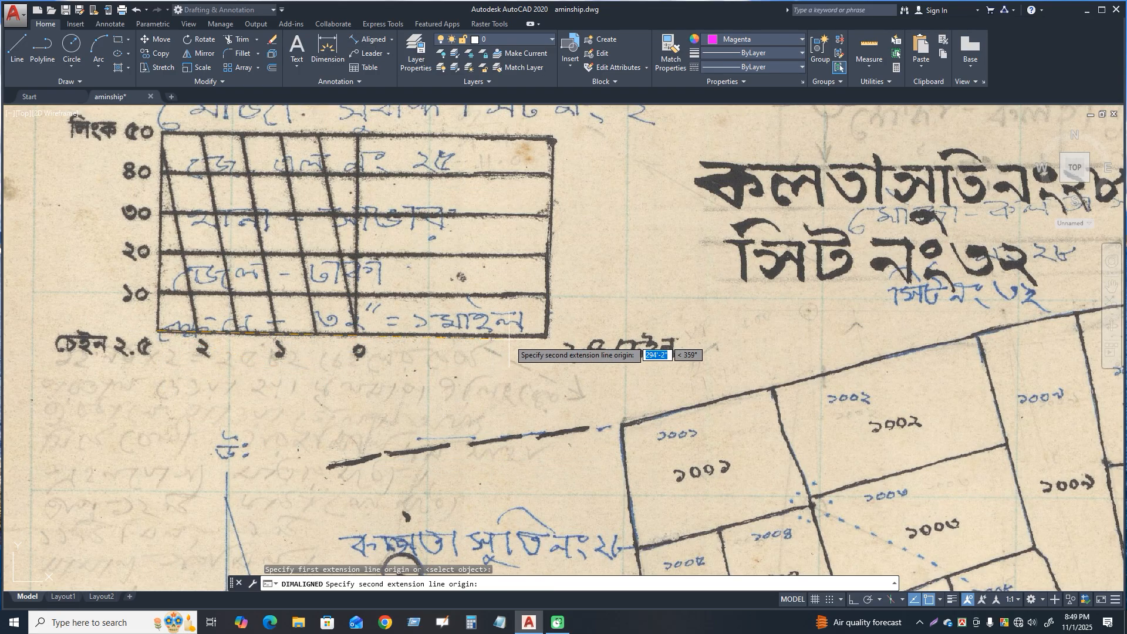
{"action": "left_click", "coordinate": [545, 337]}
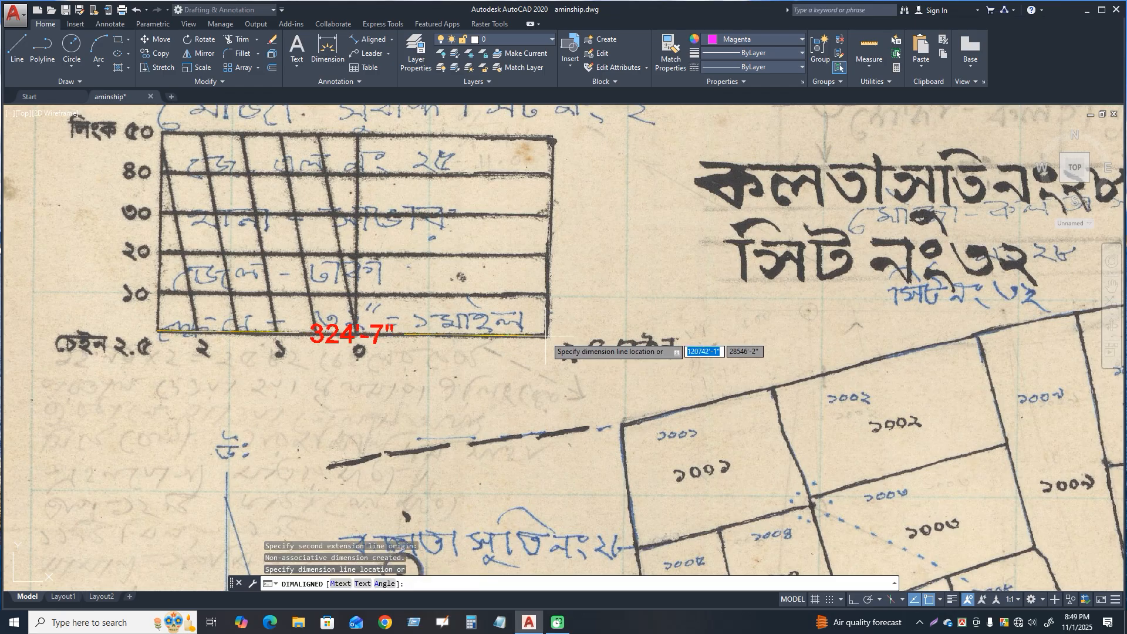
{"action": "left_click", "coordinate": [532, 394]}
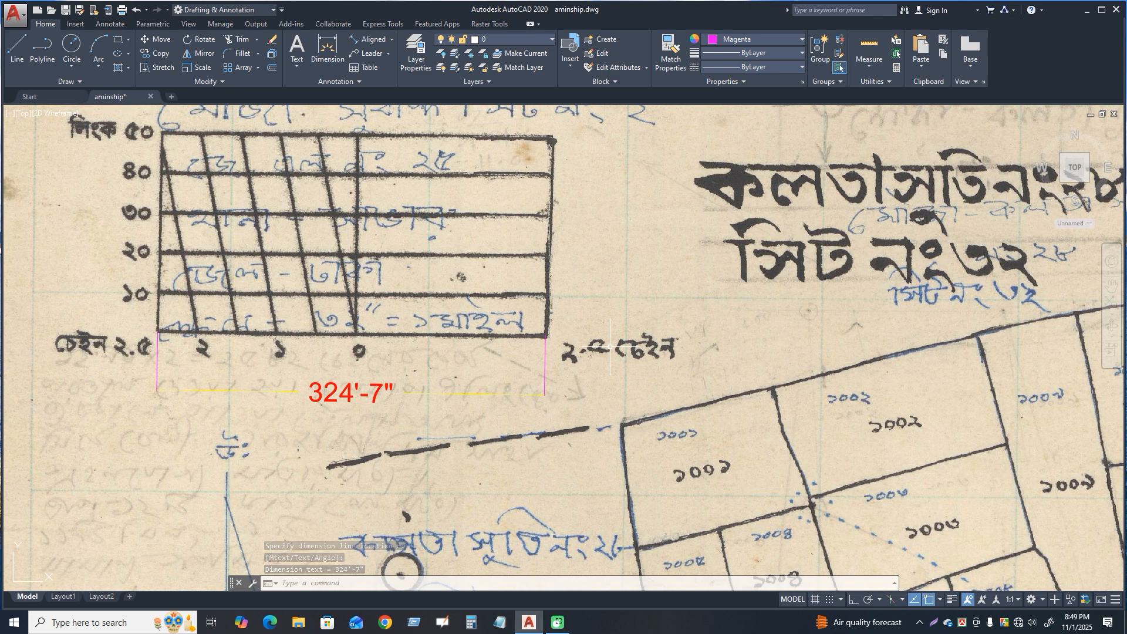
- Attach the map image 64-BRS with a scale factor of 990, placing it in the empty space beside map 32
{"action": "scroll", "coordinate": [424, 329], "scroll_direction": "down", "scroll_amount": 6}
{"action": "scroll", "coordinate": [425, 328], "scroll_direction": "down", "scroll_amount": 8}
{"action": "scroll", "coordinate": [779, 382], "scroll_direction": "up", "scroll_amount": 4}
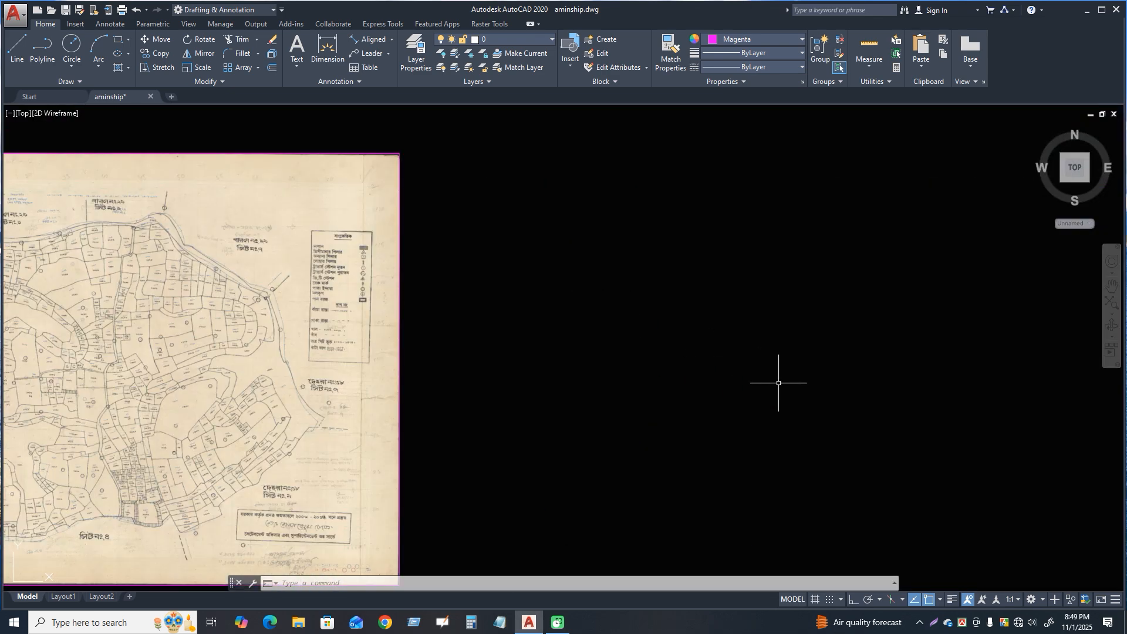
{"action": "scroll", "coordinate": [701, 367], "scroll_direction": "down", "scroll_amount": 5}
{"action": "scroll", "coordinate": [959, 396], "scroll_direction": "up", "scroll_amount": 5}
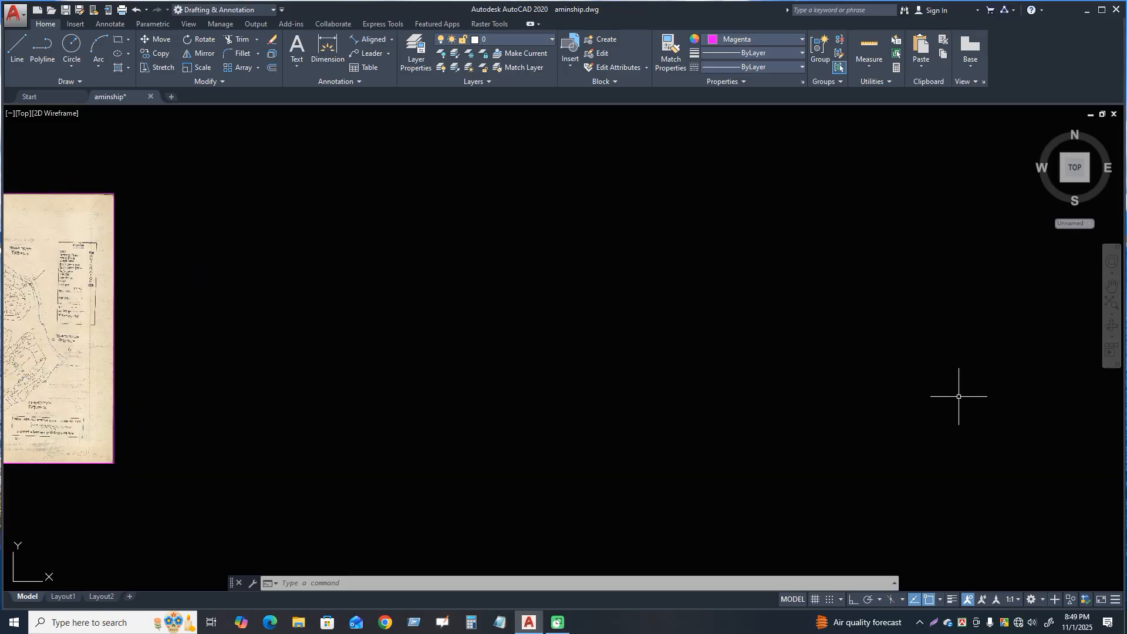
{"action": "left_click", "coordinate": [80, 25]}
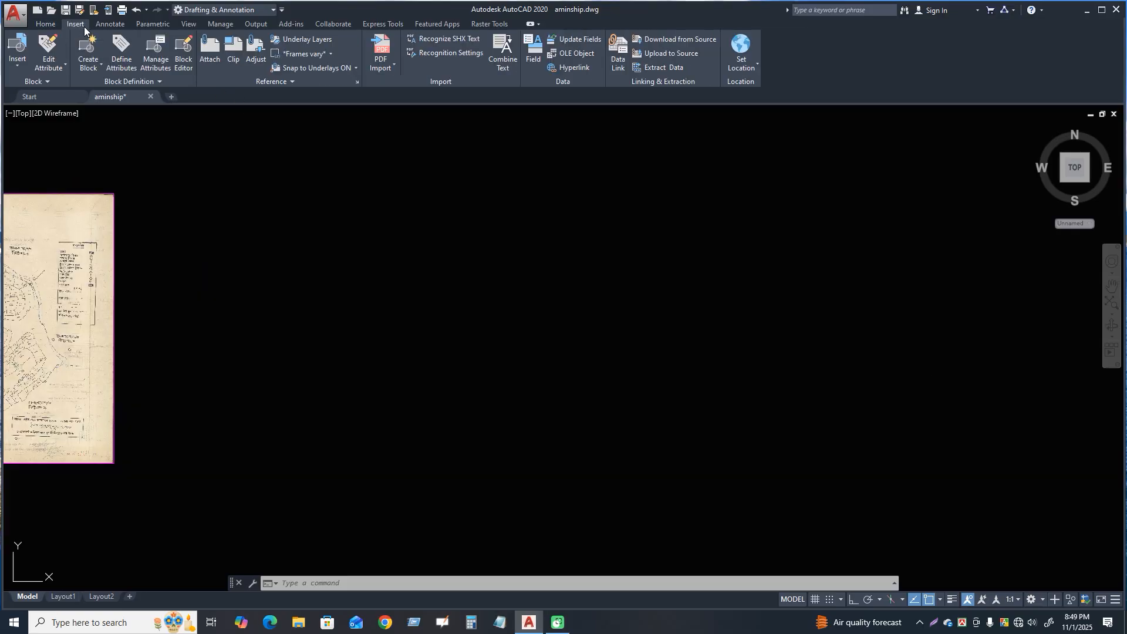
{"action": "left_click", "coordinate": [206, 57]}
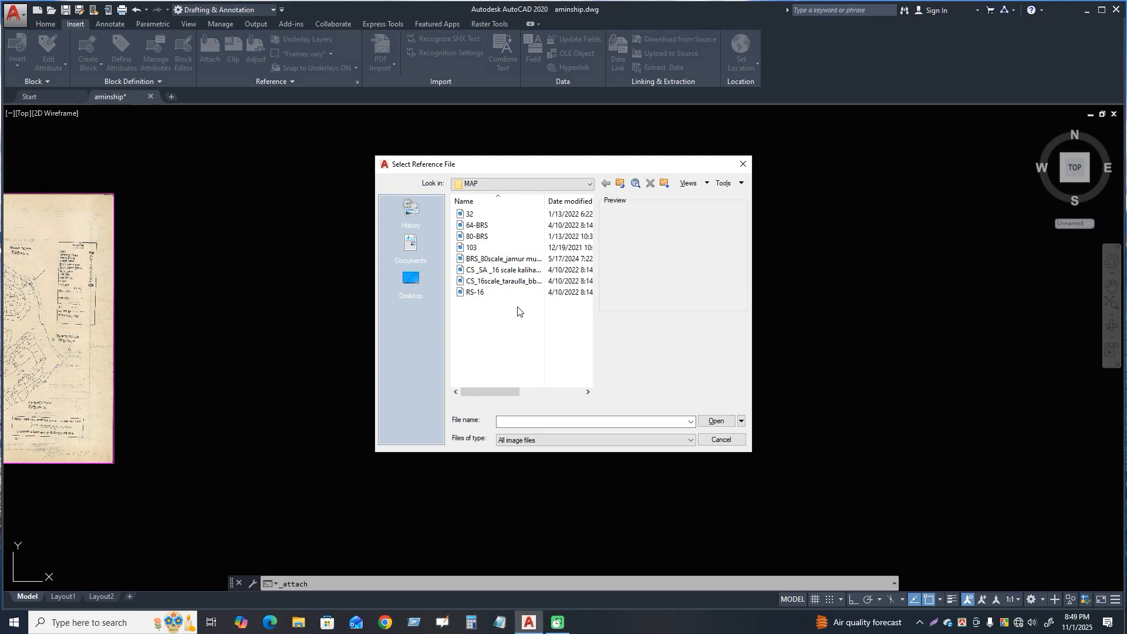
{"action": "left_click", "coordinate": [495, 226]}
{"action": "left_click", "coordinate": [718, 422]}
{"action": "left_click_drag", "start_coordinate": [661, 284], "coordinate": [622, 285]}
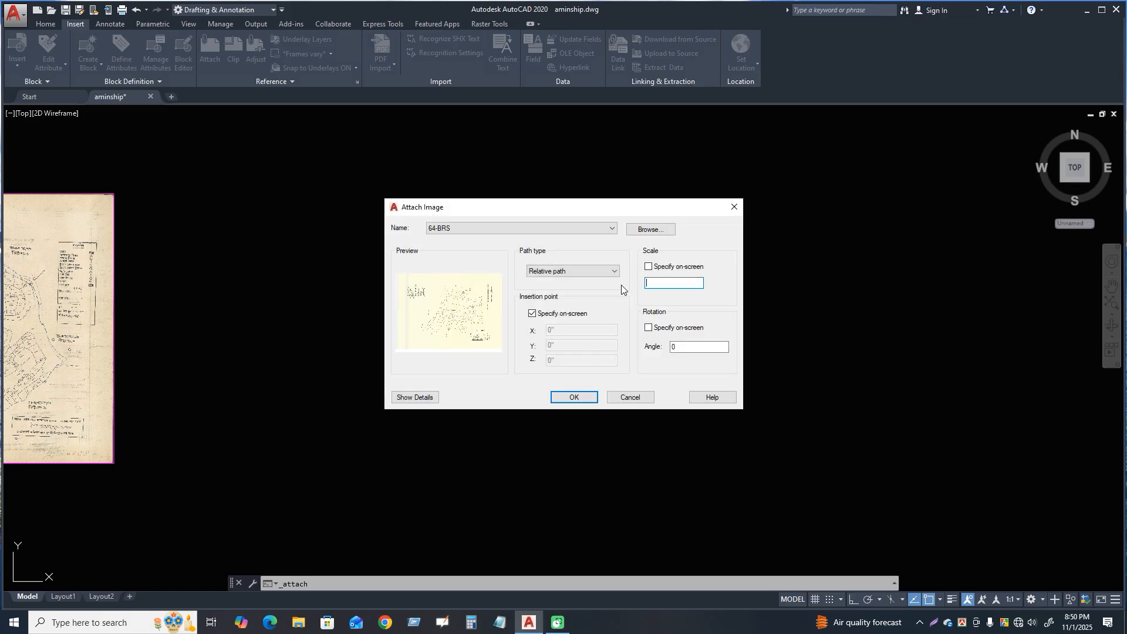
{"action": "type", "text": "990"}
{"action": "left_click", "coordinate": [578, 396]}
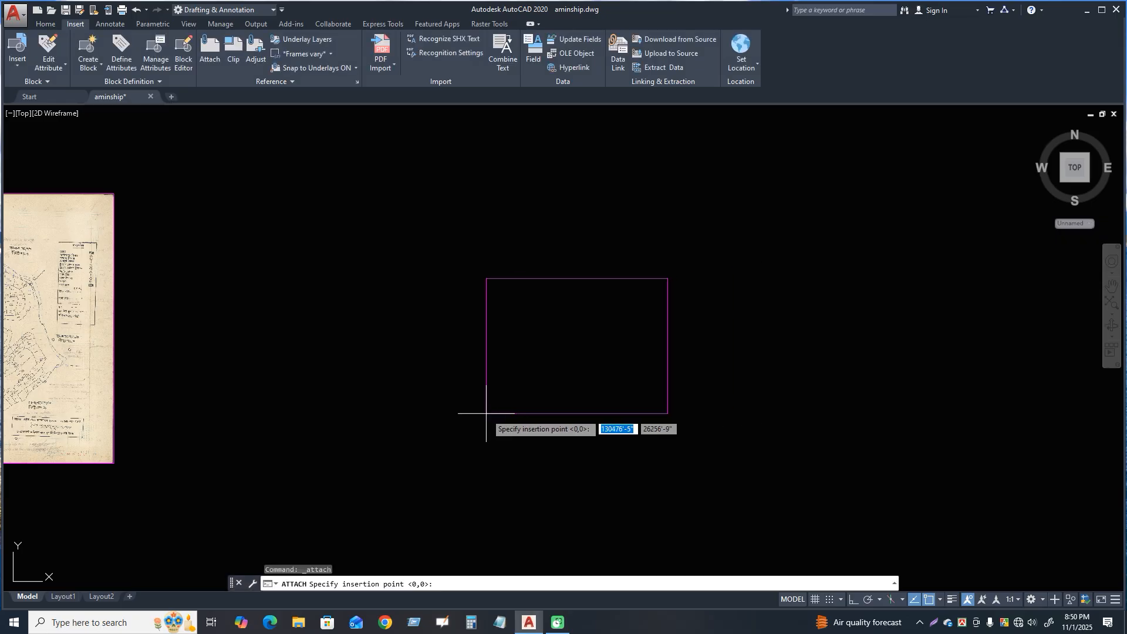
{"action": "left_click", "coordinate": [411, 387]}
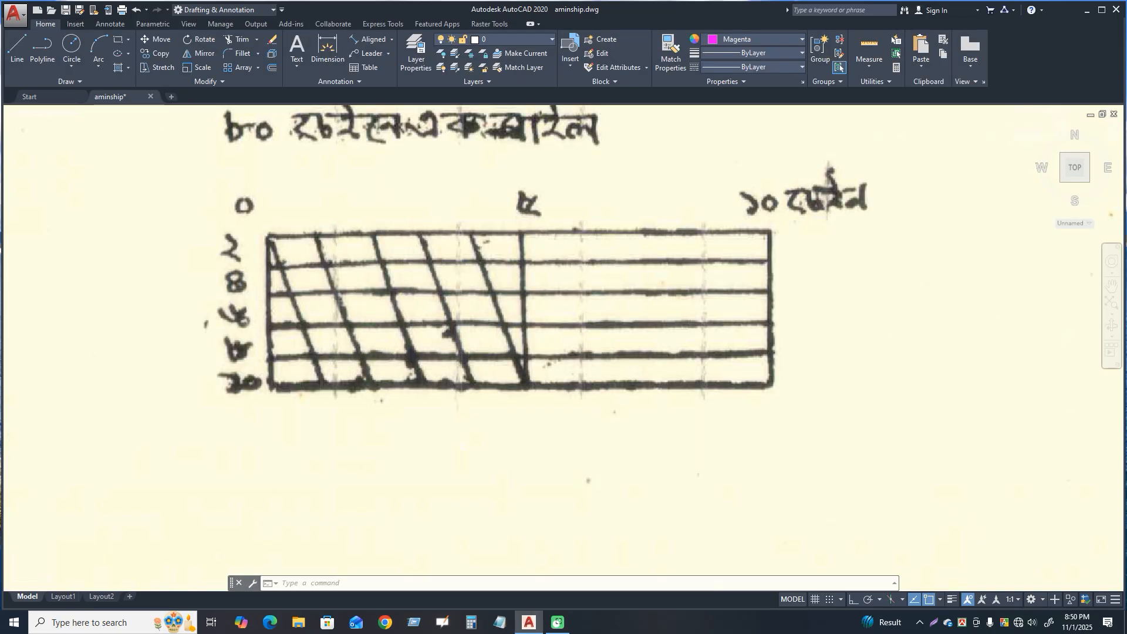
- Add an aligned dimension below the scale bar of map 64-BRS, spanning its bottom edge from end to end
{"action": "left_click", "coordinate": [370, 39]}
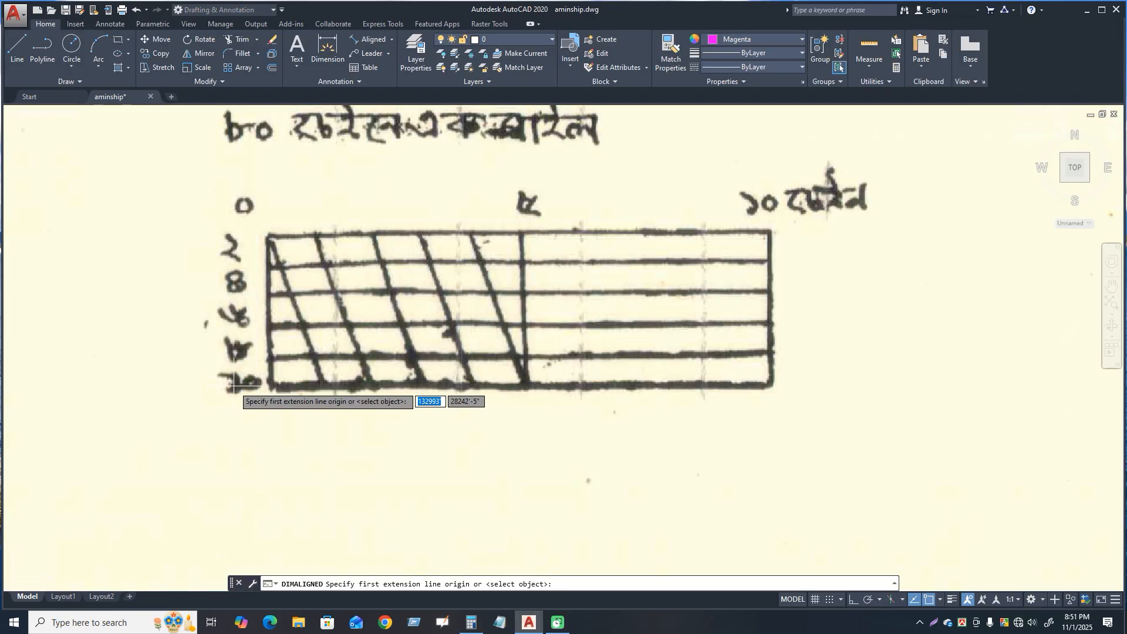
{"action": "left_click", "coordinate": [272, 384]}
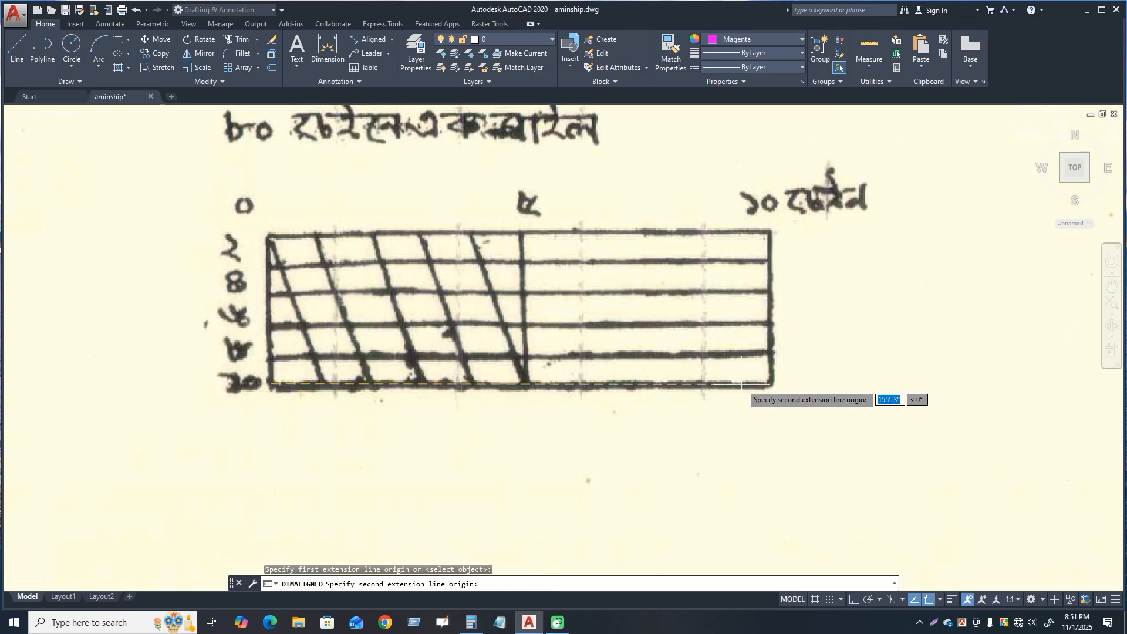
{"action": "left_click", "coordinate": [771, 385]}
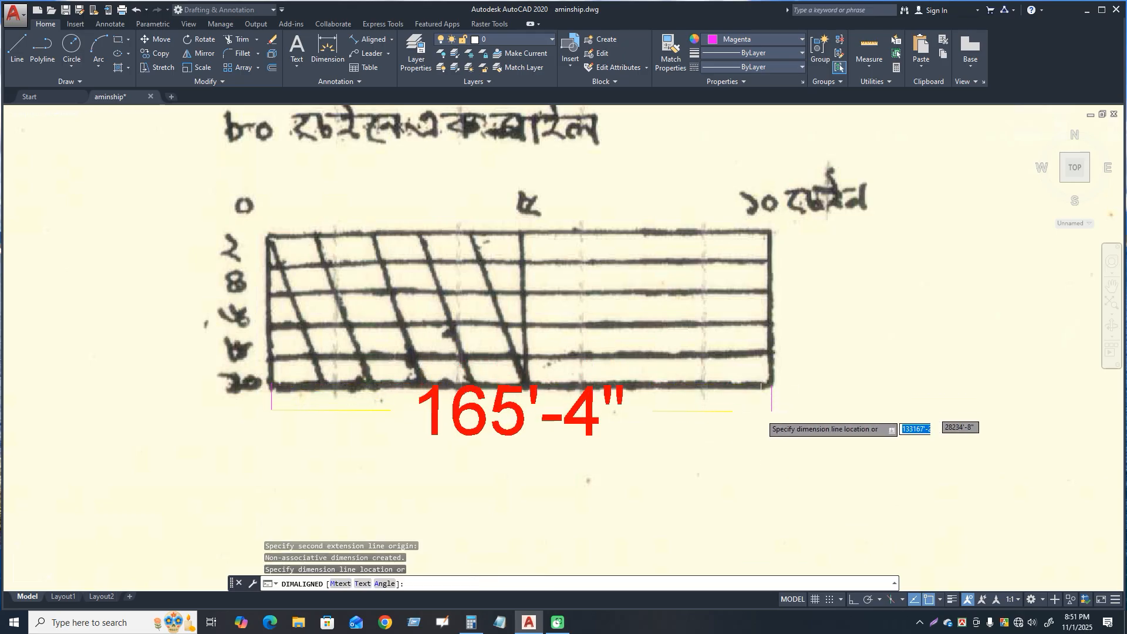
{"action": "left_click", "coordinate": [646, 448]}
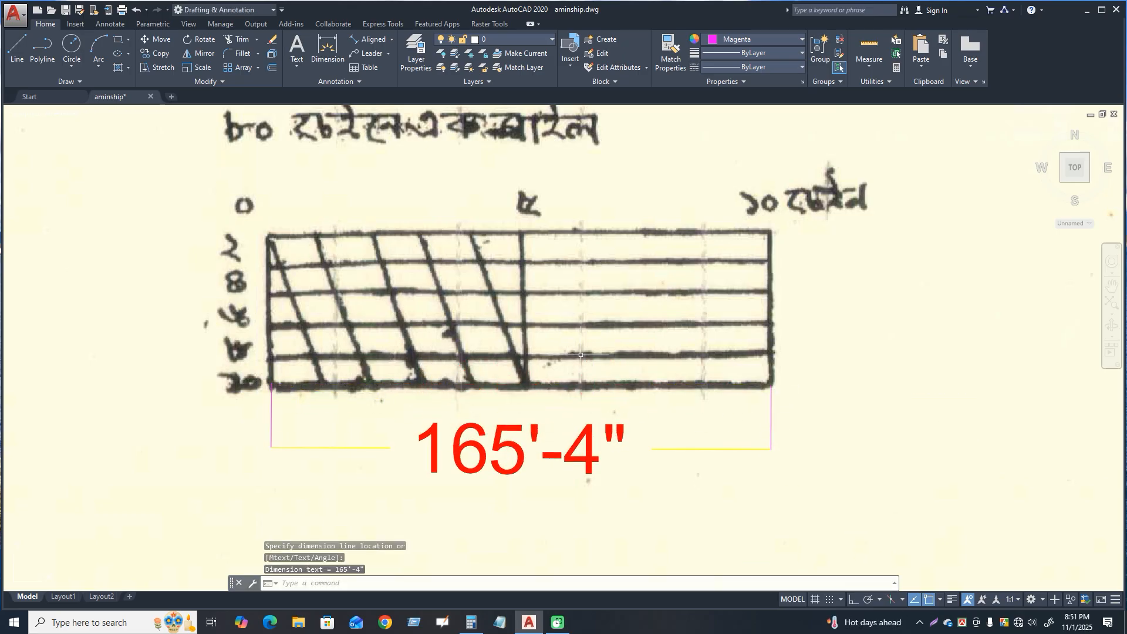
- Attach the map image 80-BRS with a scale factor of 792, placing it in the empty space beside map 64-BRS
{"action": "scroll", "coordinate": [474, 301], "scroll_direction": "down", "scroll_amount": 8}
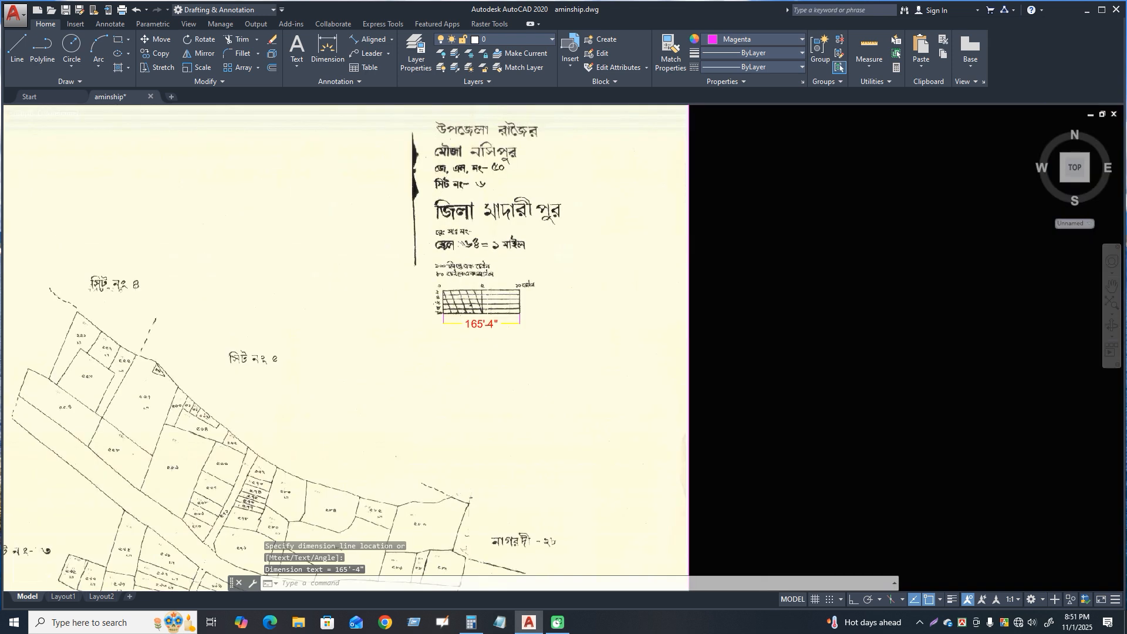
{"action": "scroll", "coordinate": [485, 295], "scroll_direction": "down", "scroll_amount": 3}
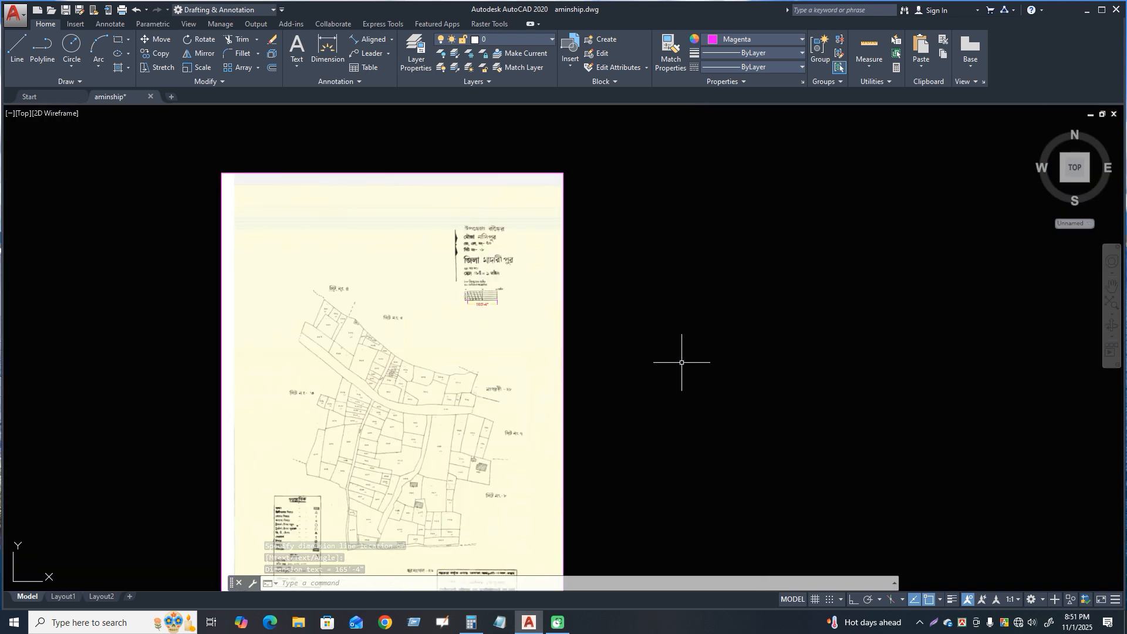
{"action": "scroll", "coordinate": [681, 362], "scroll_direction": "down", "scroll_amount": 4}
{"action": "scroll", "coordinate": [1059, 455], "scroll_direction": "up", "scroll_amount": 2}
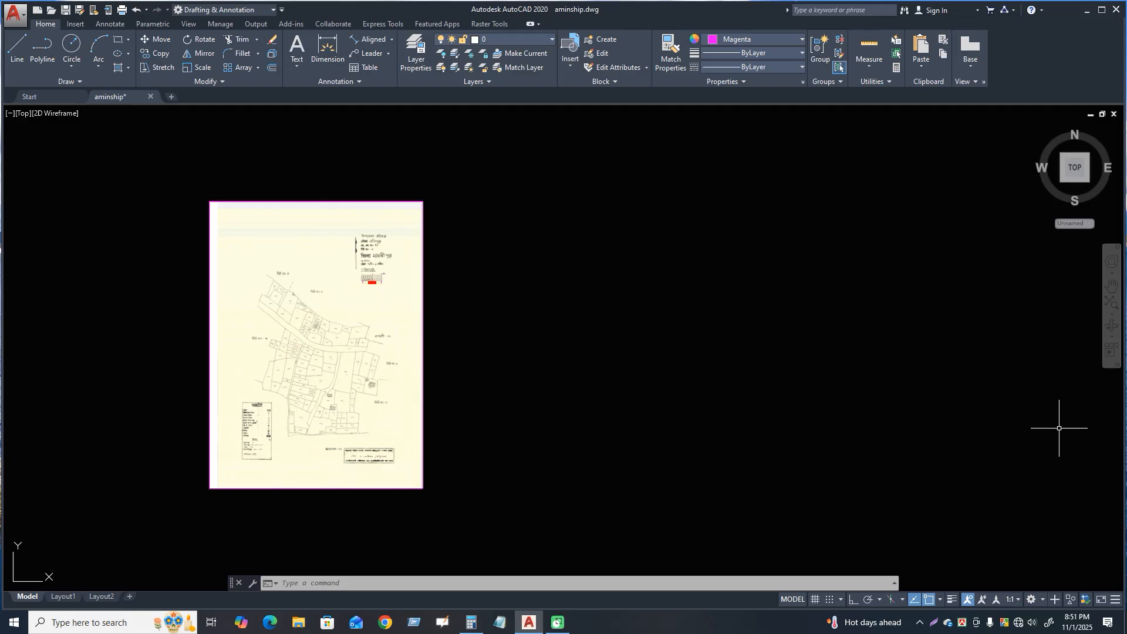
{"action": "scroll", "coordinate": [1060, 416], "scroll_direction": "up", "scroll_amount": 2}
{"action": "left_click", "coordinate": [76, 24]}
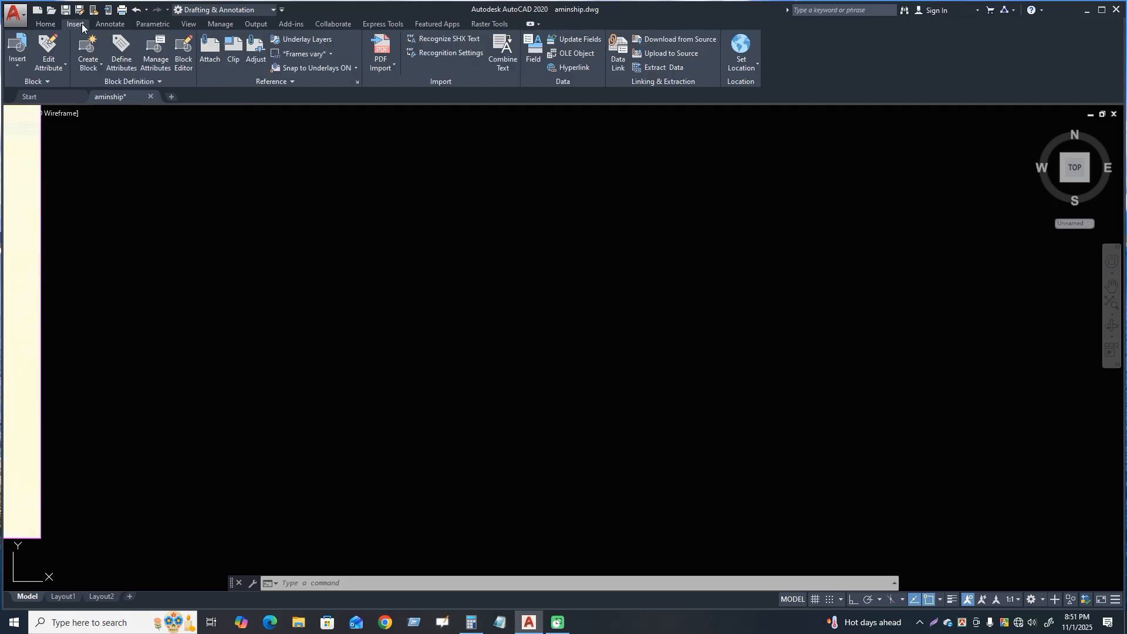
{"action": "left_click", "coordinate": [208, 57]}
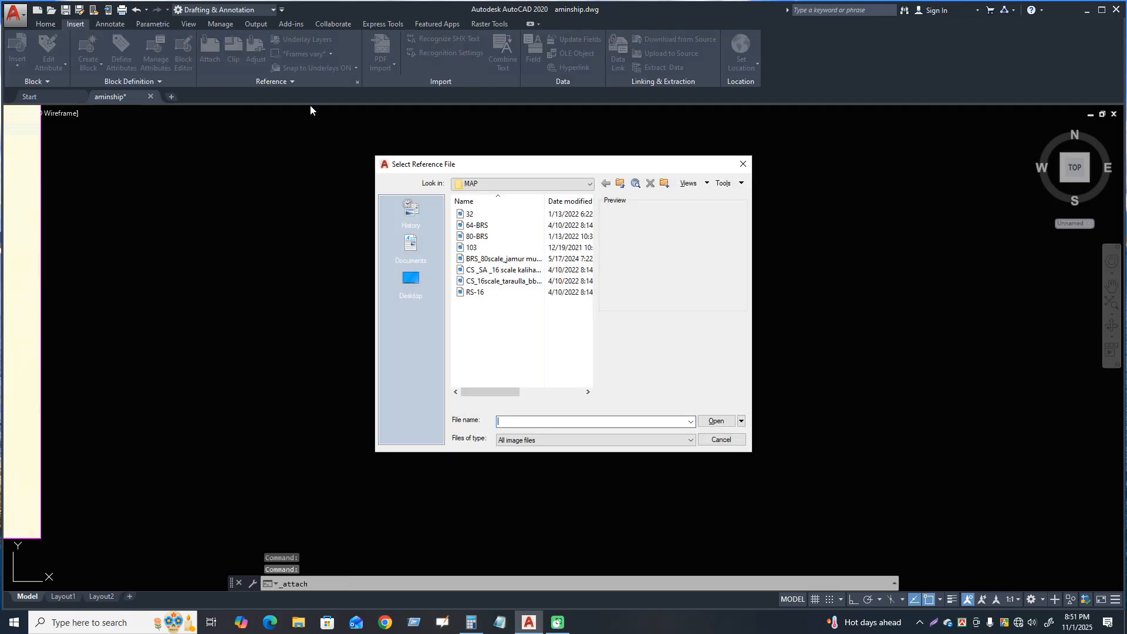
{"action": "left_click", "coordinate": [716, 421]}
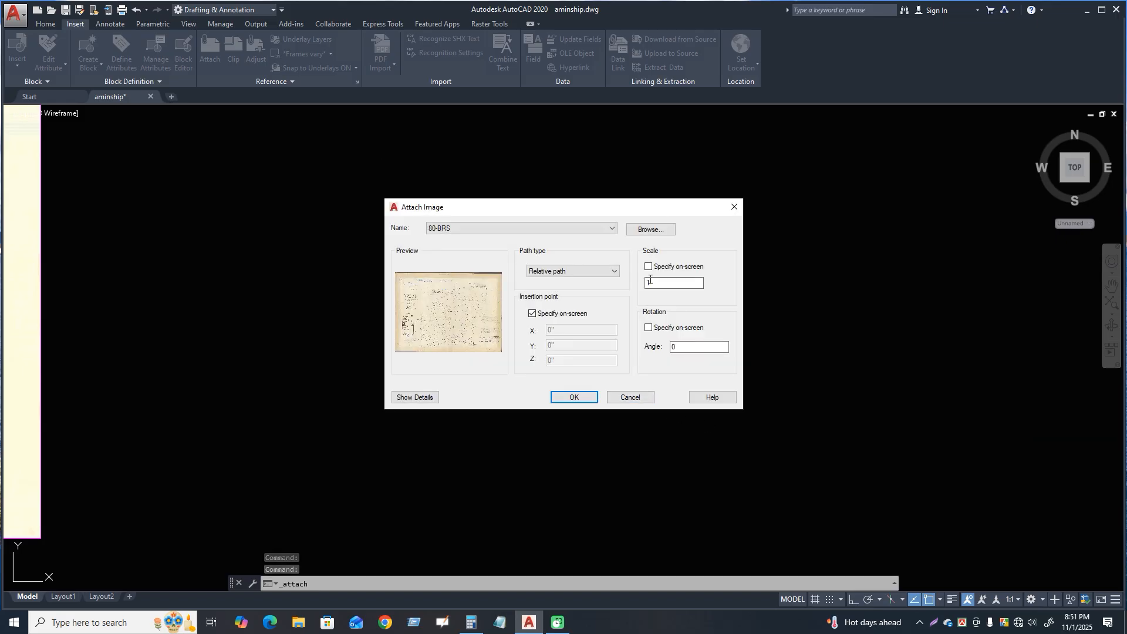
{"action": "left_click_drag", "start_coordinate": [657, 283], "coordinate": [636, 284]}
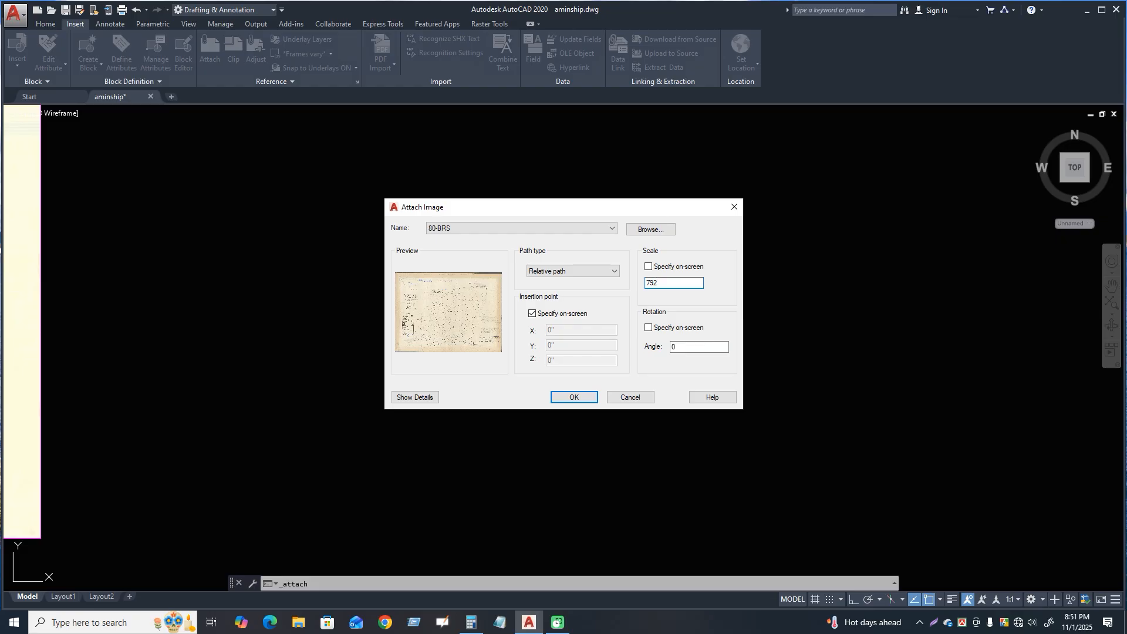
{"action": "left_click", "coordinate": [582, 396]}
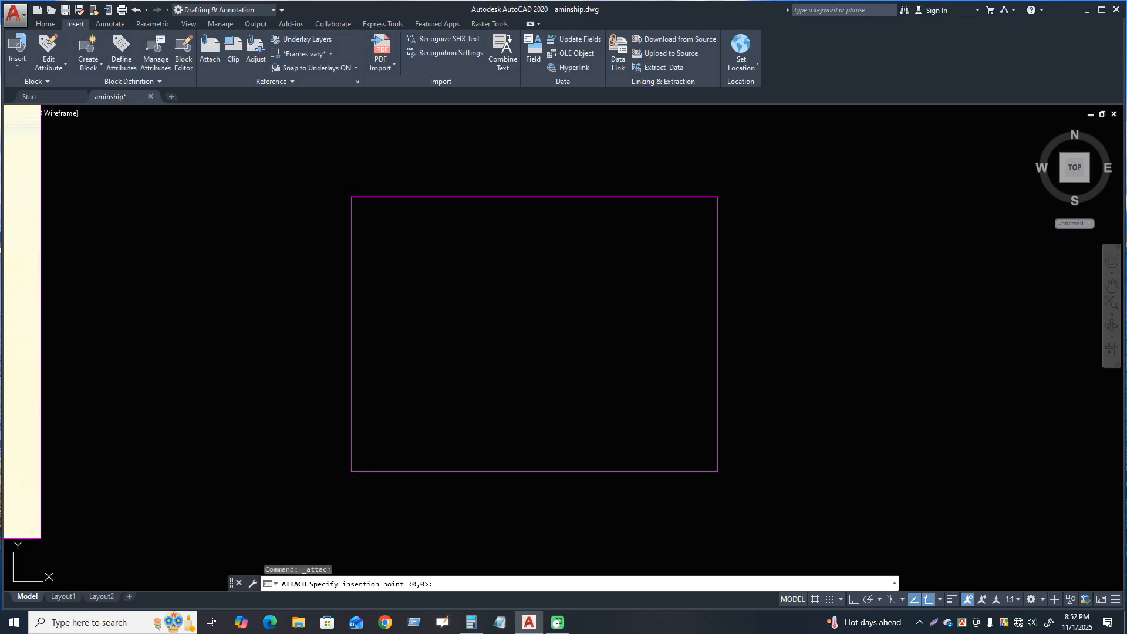
{"action": "key", "text": "Return"}
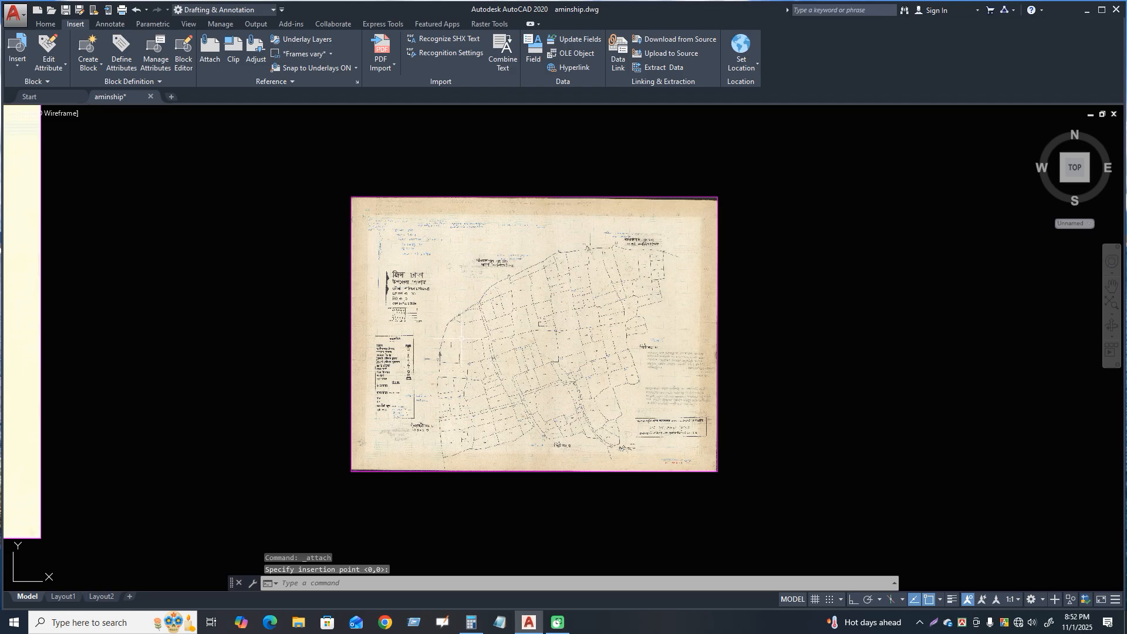
- Add an aligned dimension below the scale bar of map 80-BRS, spanning its bottom edge from end to end
{"action": "scroll", "coordinate": [416, 293], "scroll_direction": "up", "scroll_amount": 4}
{"action": "scroll", "coordinate": [395, 317], "scroll_direction": "up", "scroll_amount": 5}
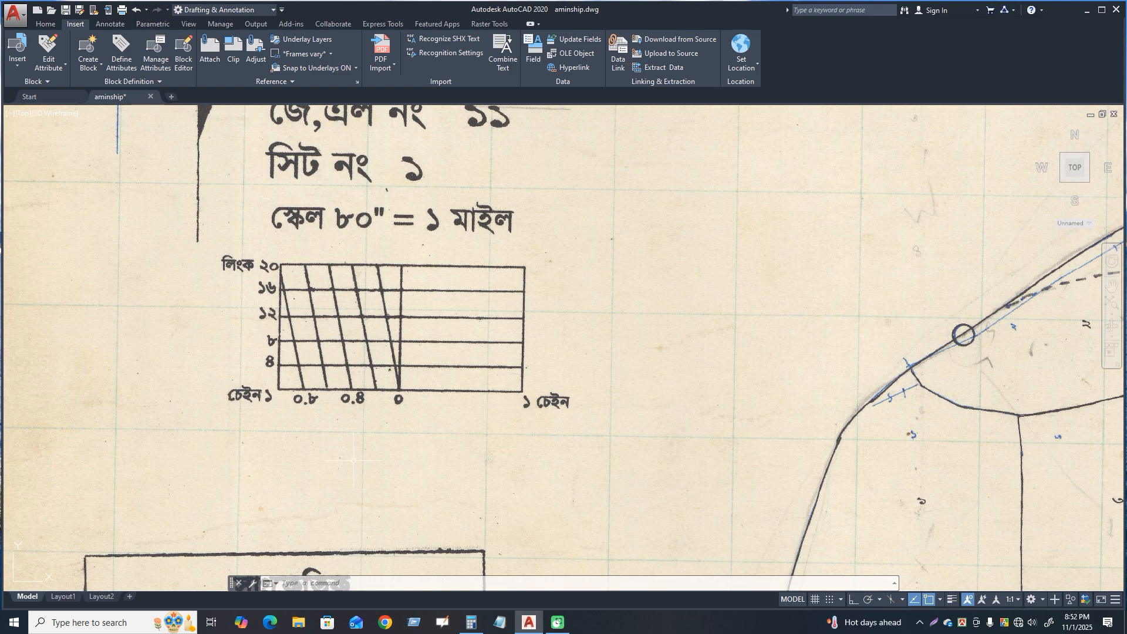
{"action": "scroll", "coordinate": [354, 461], "scroll_direction": "up", "scroll_amount": 2}
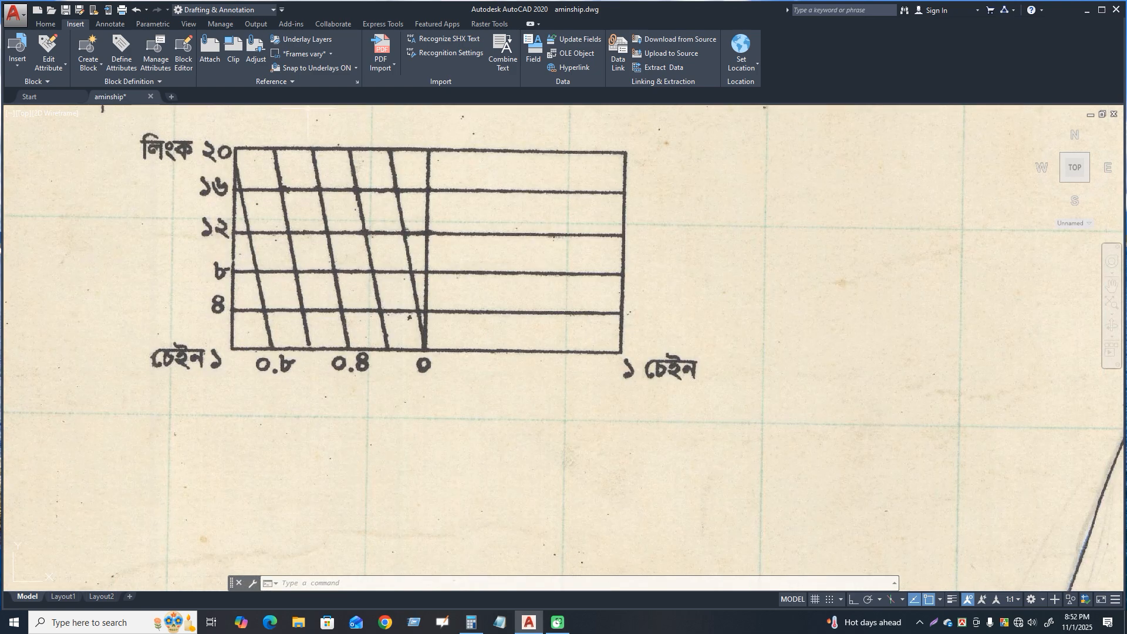
{"action": "left_click", "coordinate": [45, 24]}
{"action": "left_click", "coordinate": [375, 40]}
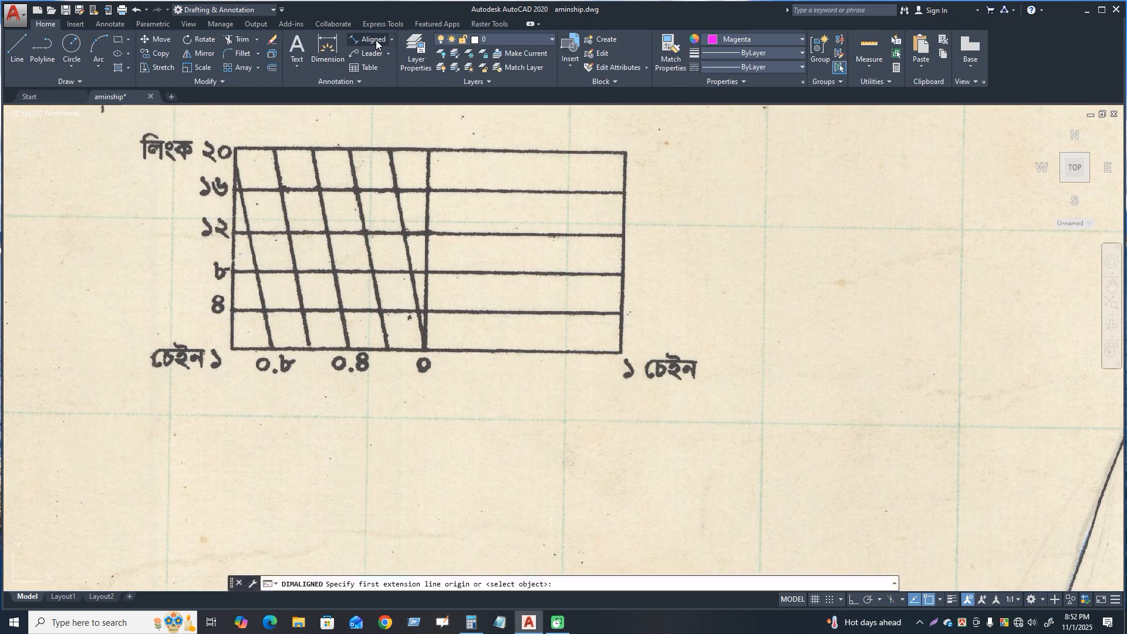
{"action": "left_click", "coordinate": [231, 350]}
{"action": "left_click", "coordinate": [621, 353]}
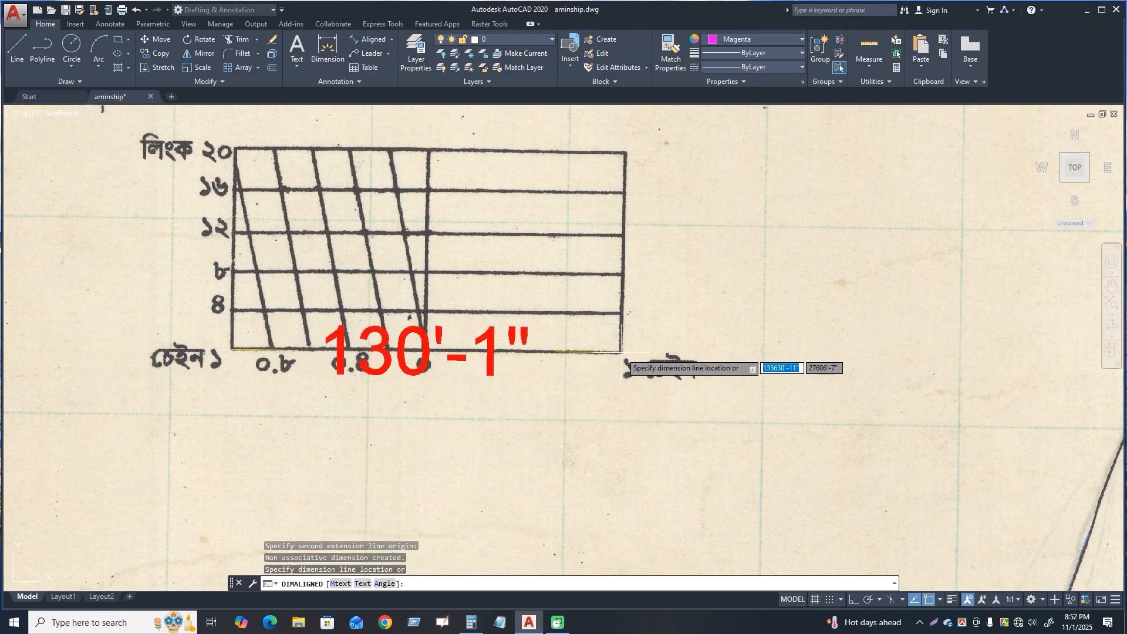
{"action": "left_click", "coordinate": [586, 427]}
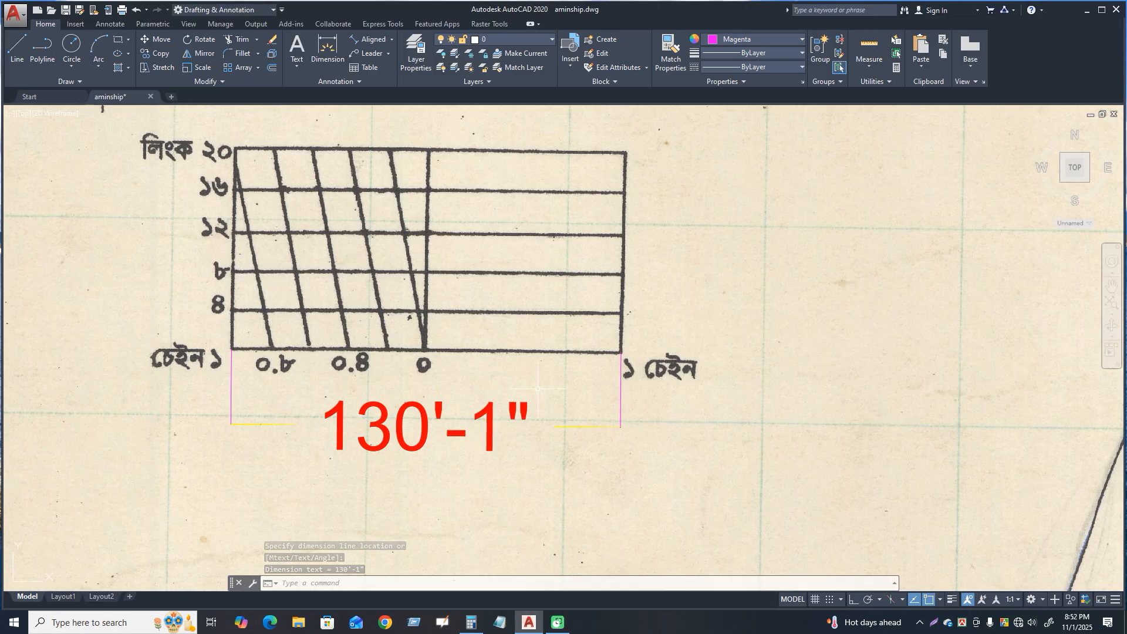
{"action": "scroll", "coordinate": [538, 388], "scroll_direction": "down", "scroll_amount": 10}
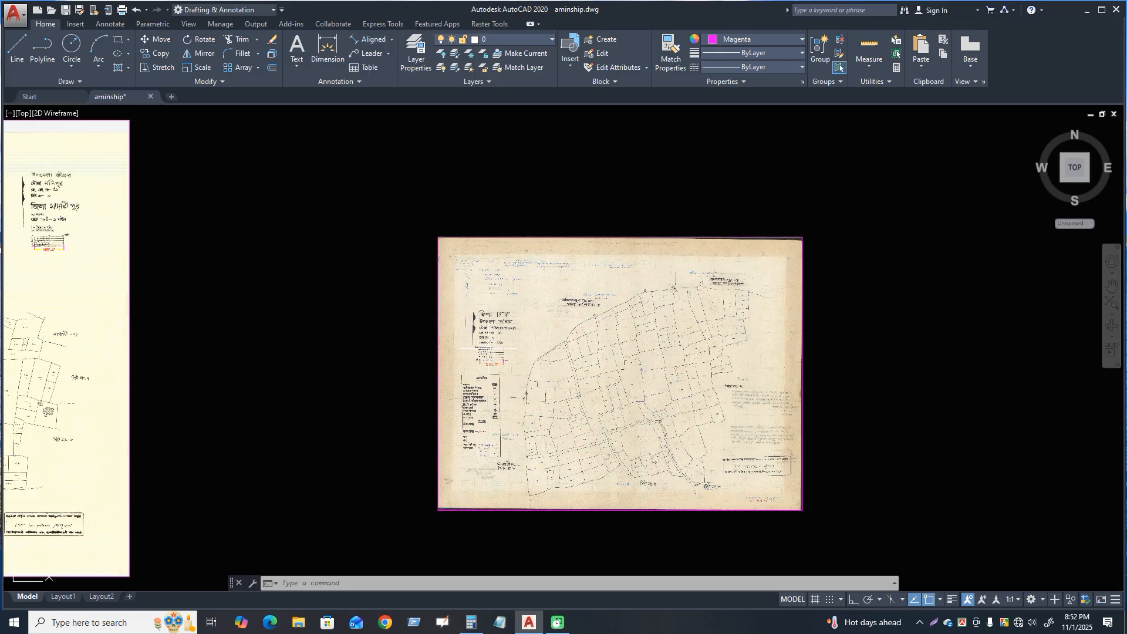